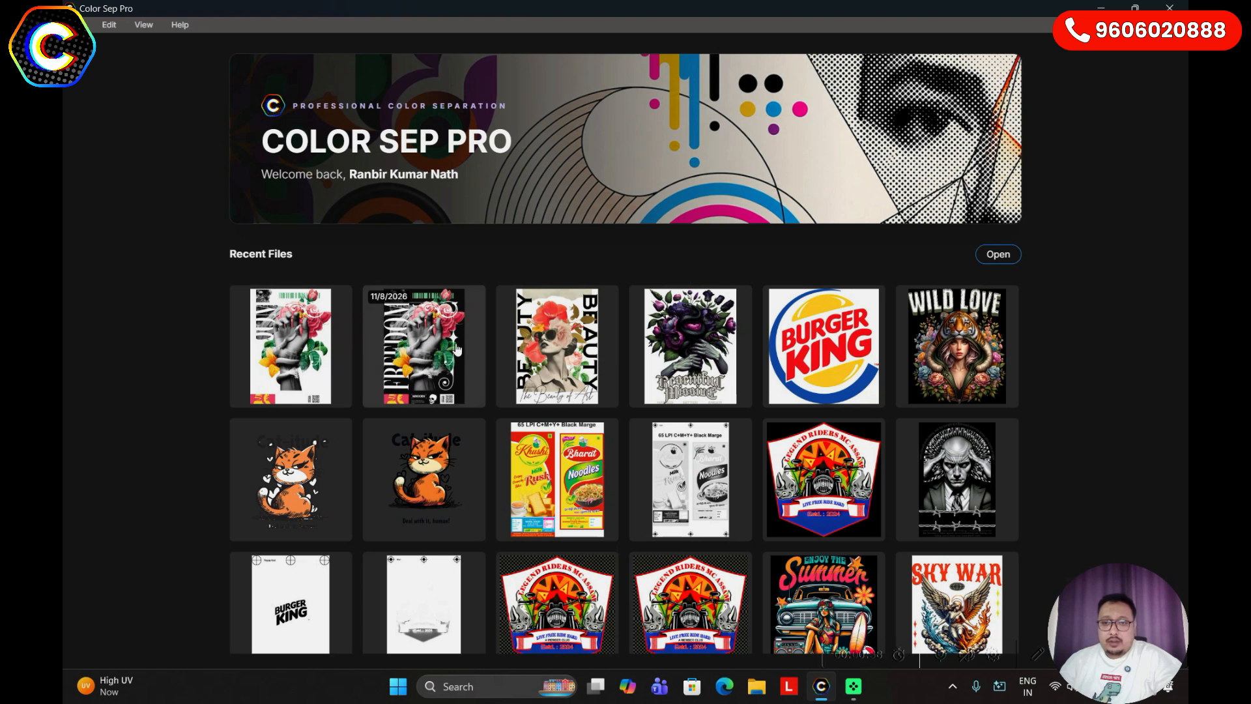
Open the recent Freedom Hand Snake design on black and choose Spot Color as its printing process
left_click(998, 255)
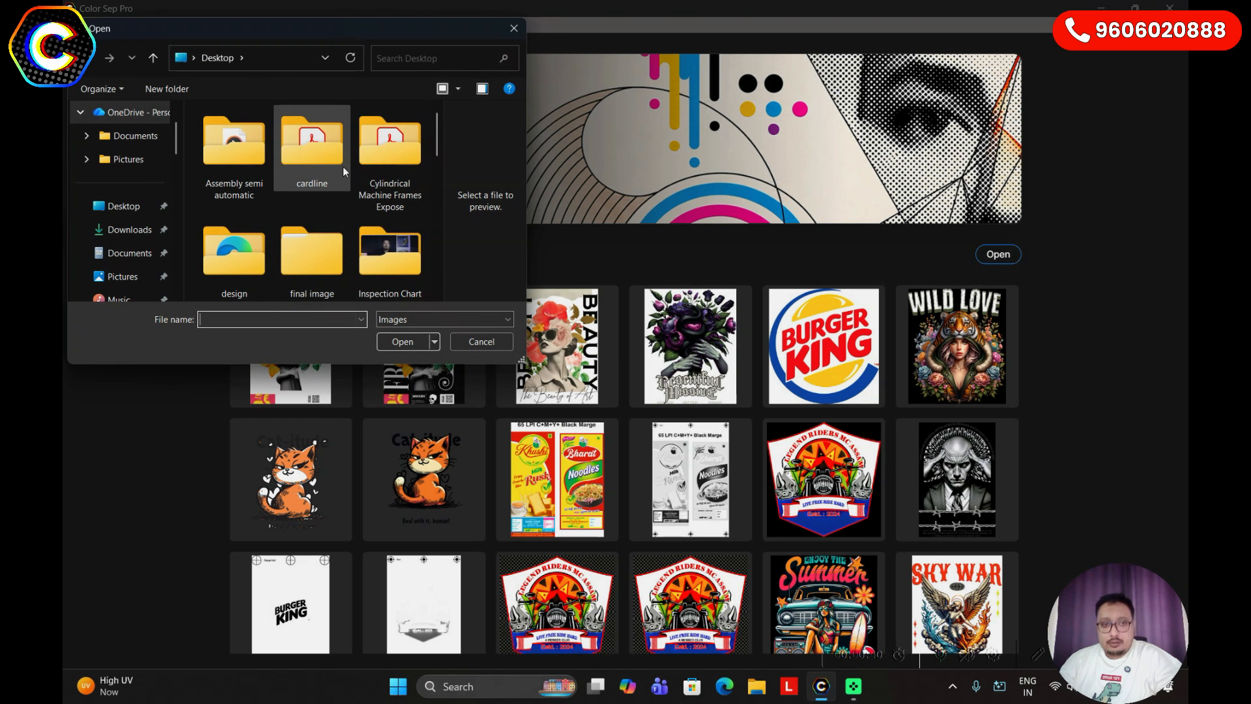
left_click(514, 28)
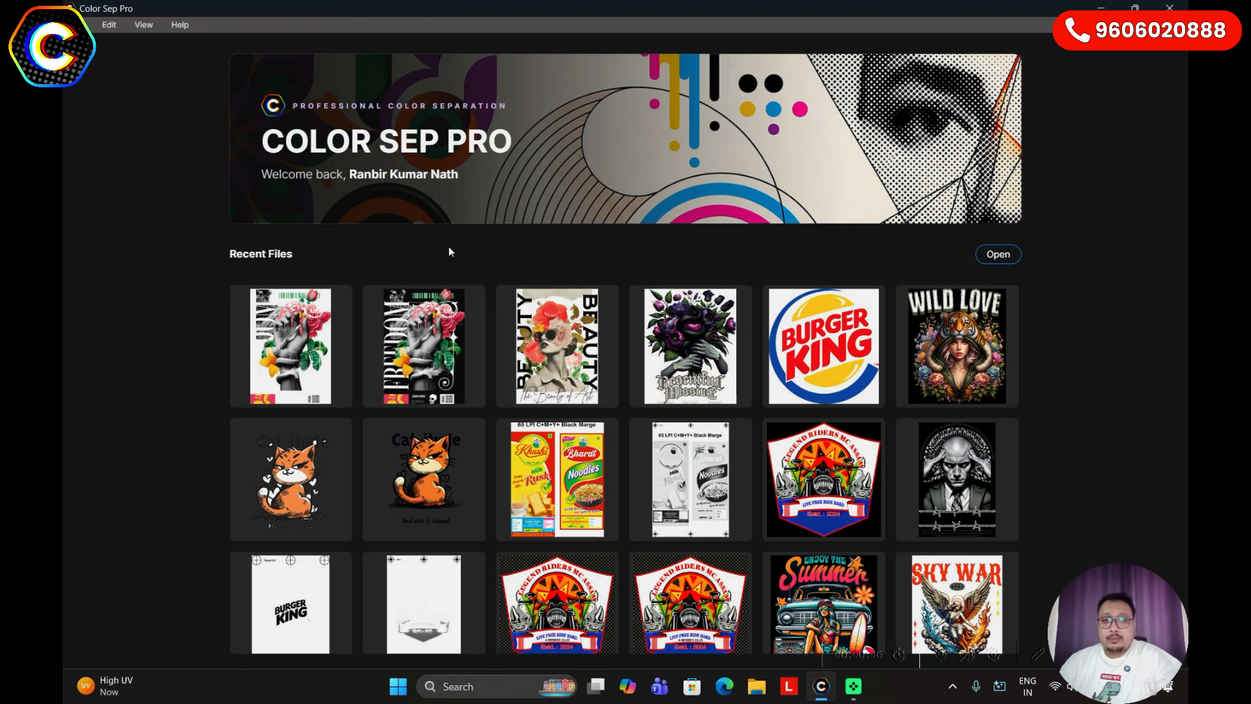
left_click(418, 354)
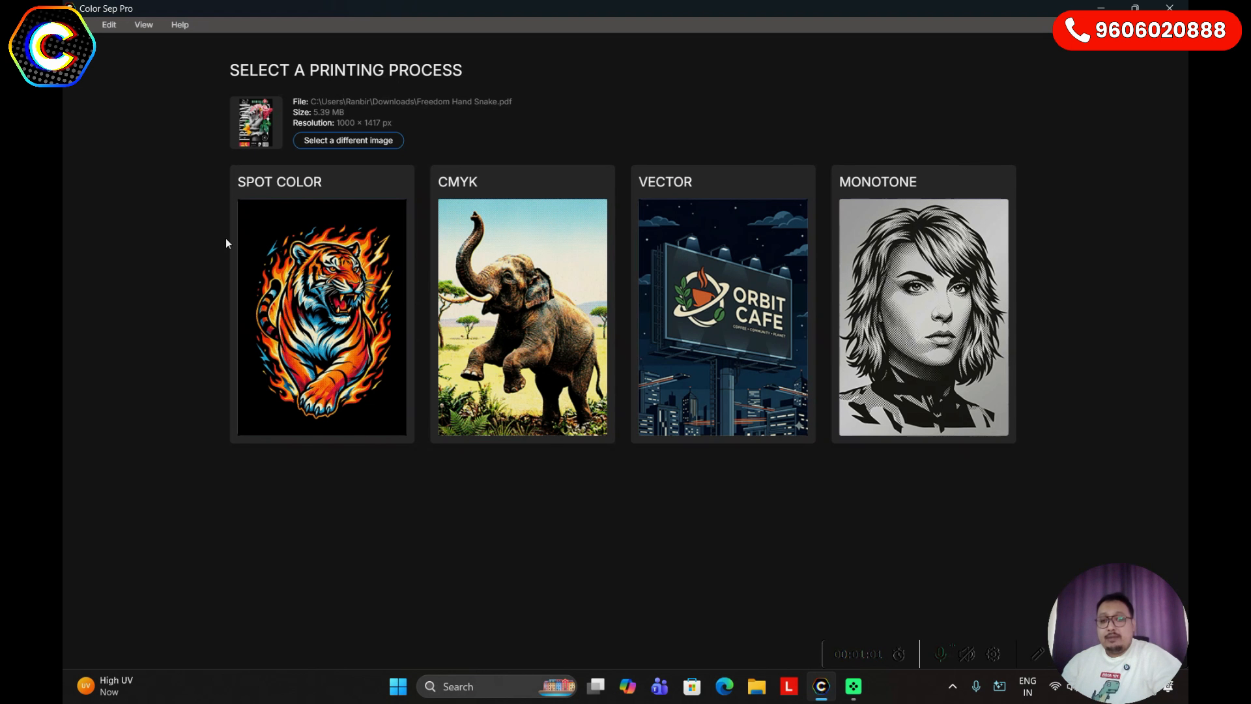
left_click(269, 267)
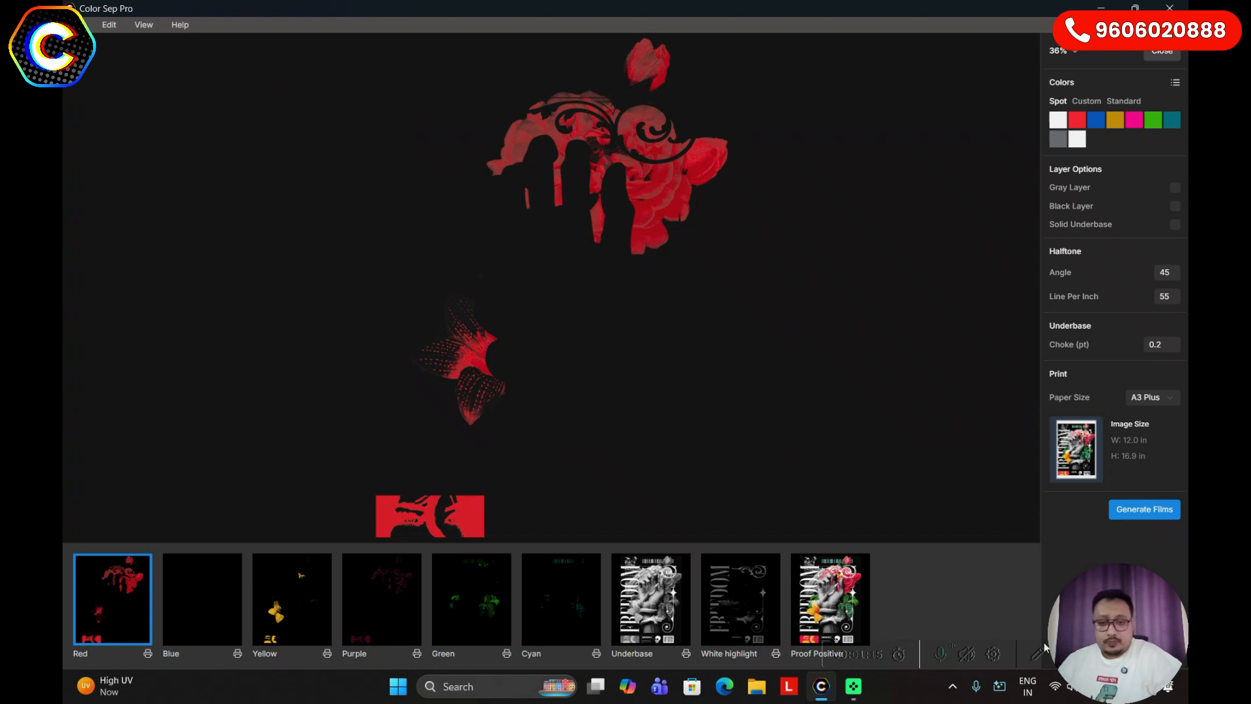
Examine the Red, Blue, Yellow, Purple, Green, Cyan and Underbase separations and compare them with the Proof Positive composite
left_click(805, 590)
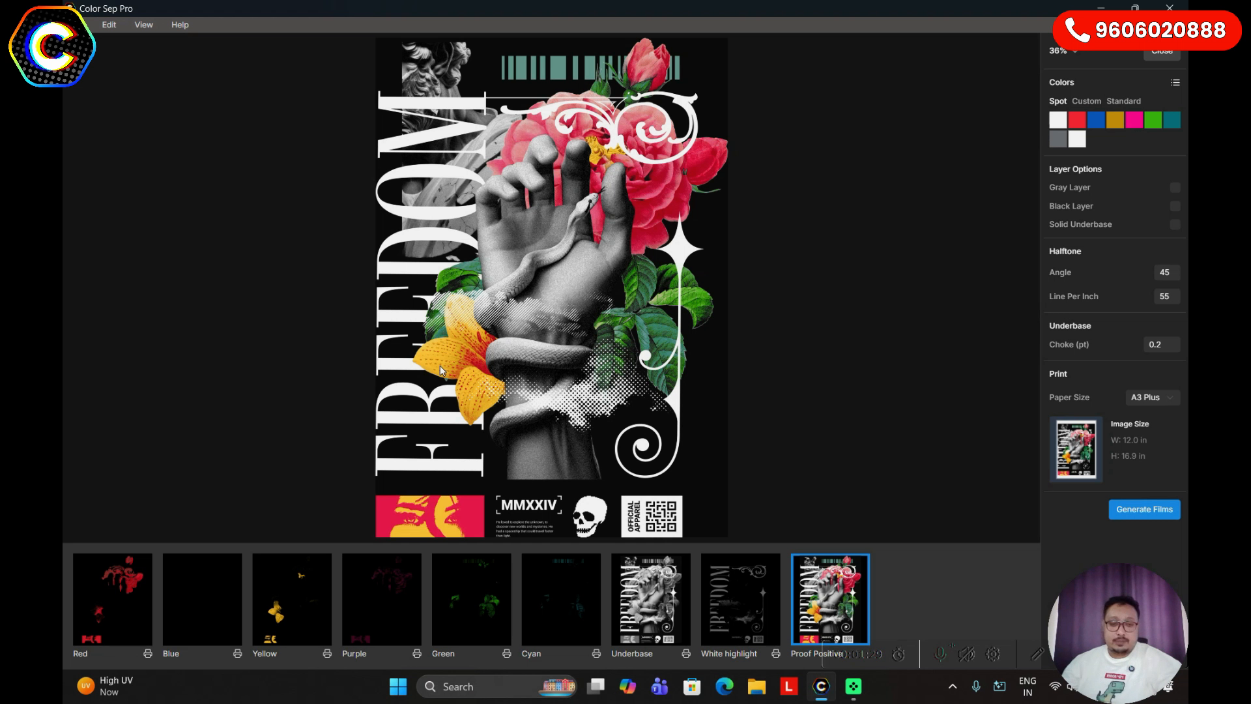
left_click(142, 616)
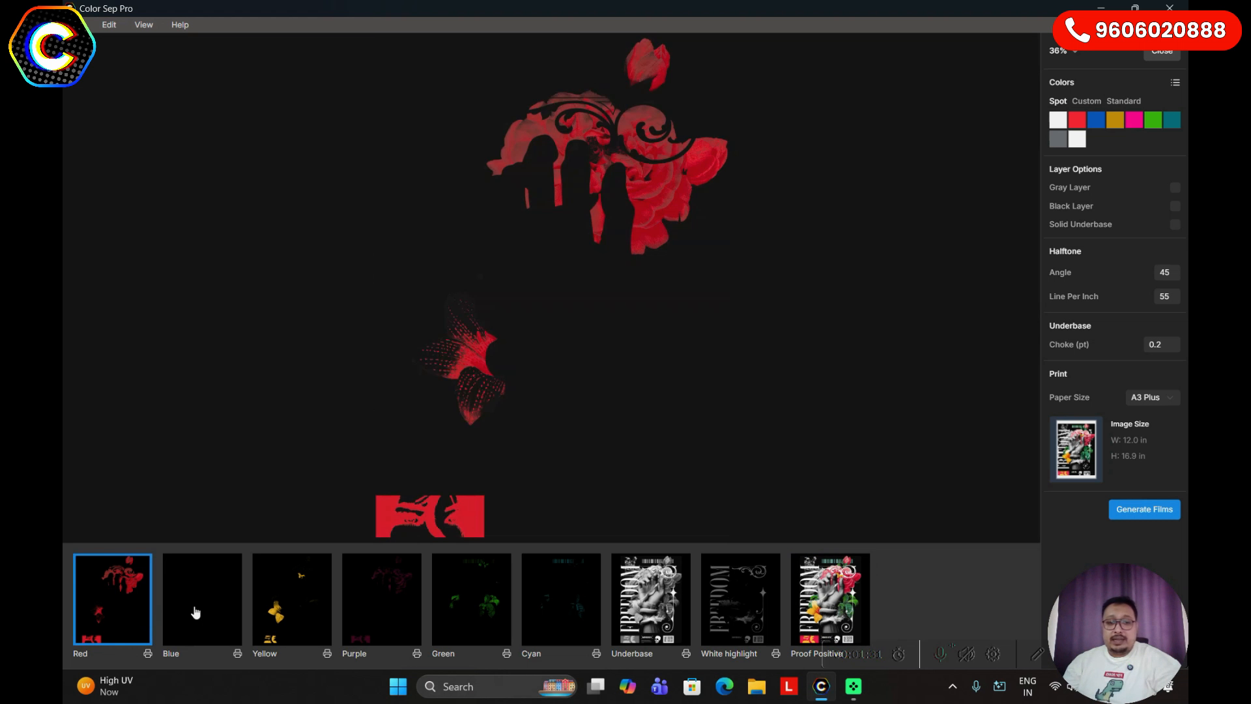
left_click(196, 613)
left_click(294, 611)
left_click(378, 608)
left_click(470, 608)
left_click(534, 607)
left_click(654, 602)
left_click(841, 602)
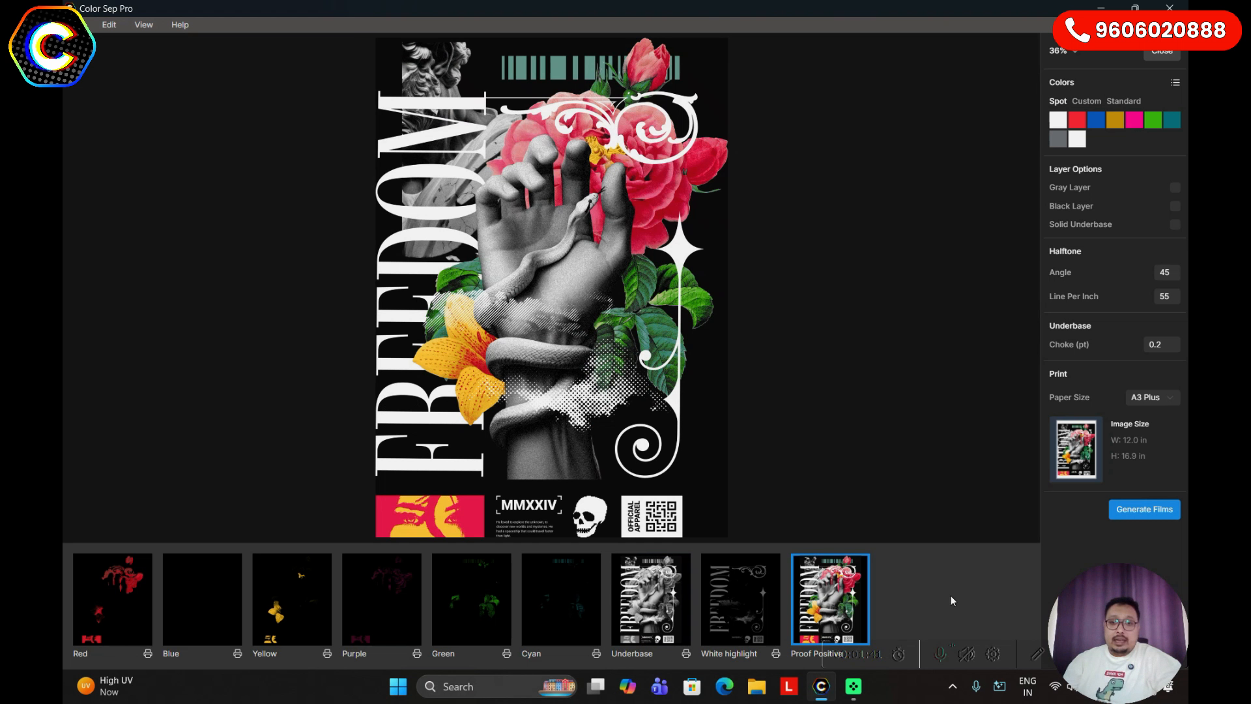
Inspect the Underbase separation inverted and up close around the snake and hand, then switch it back to its normal display
left_click(645, 619)
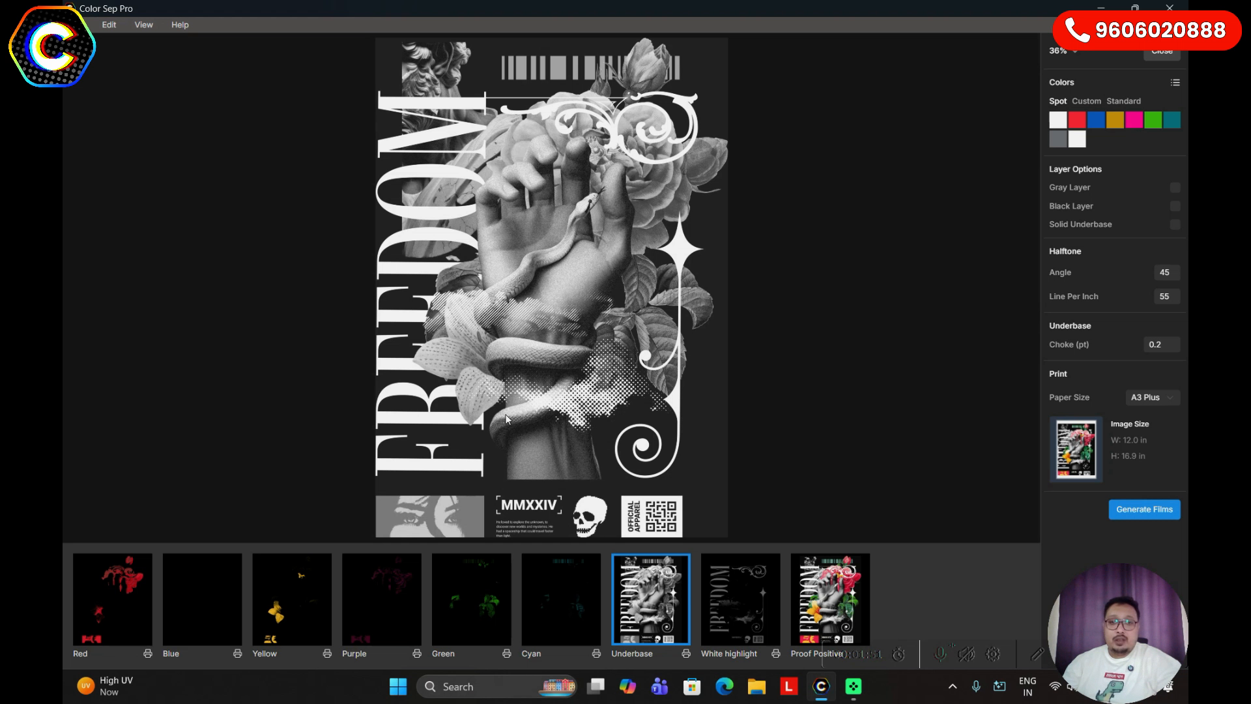
right_click(596, 271)
left_click(645, 287)
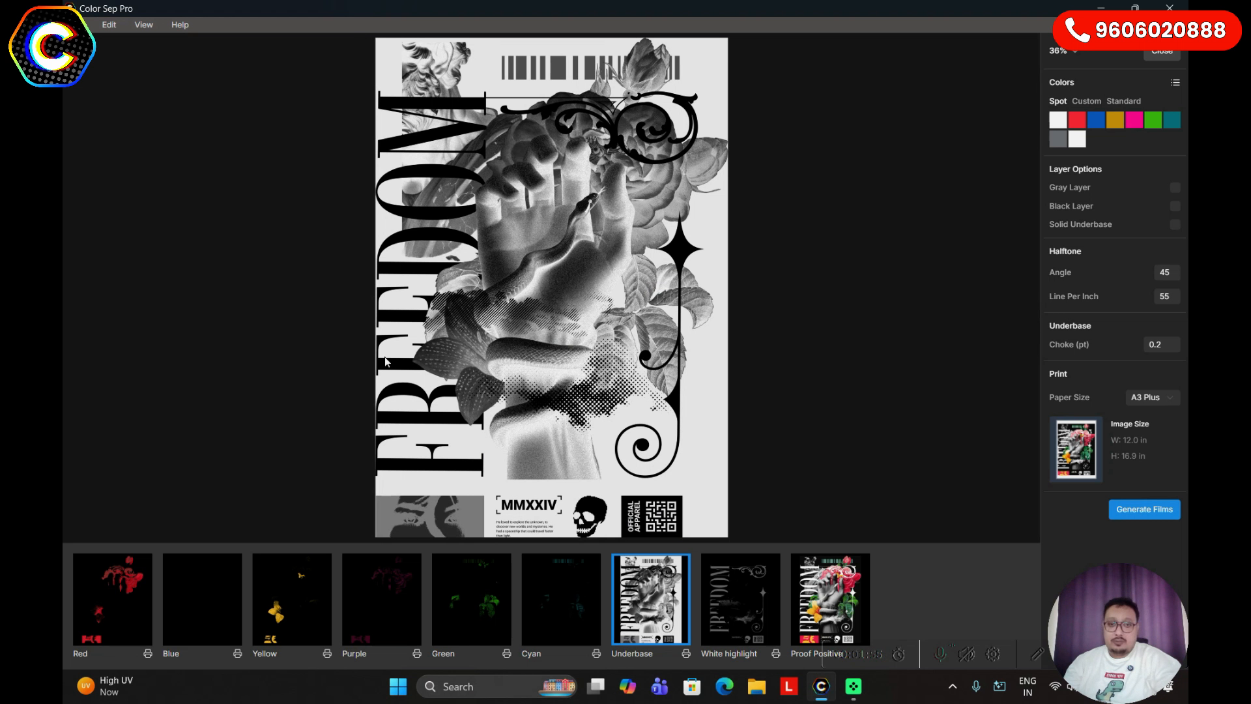
scroll(486, 373, "up", 10)
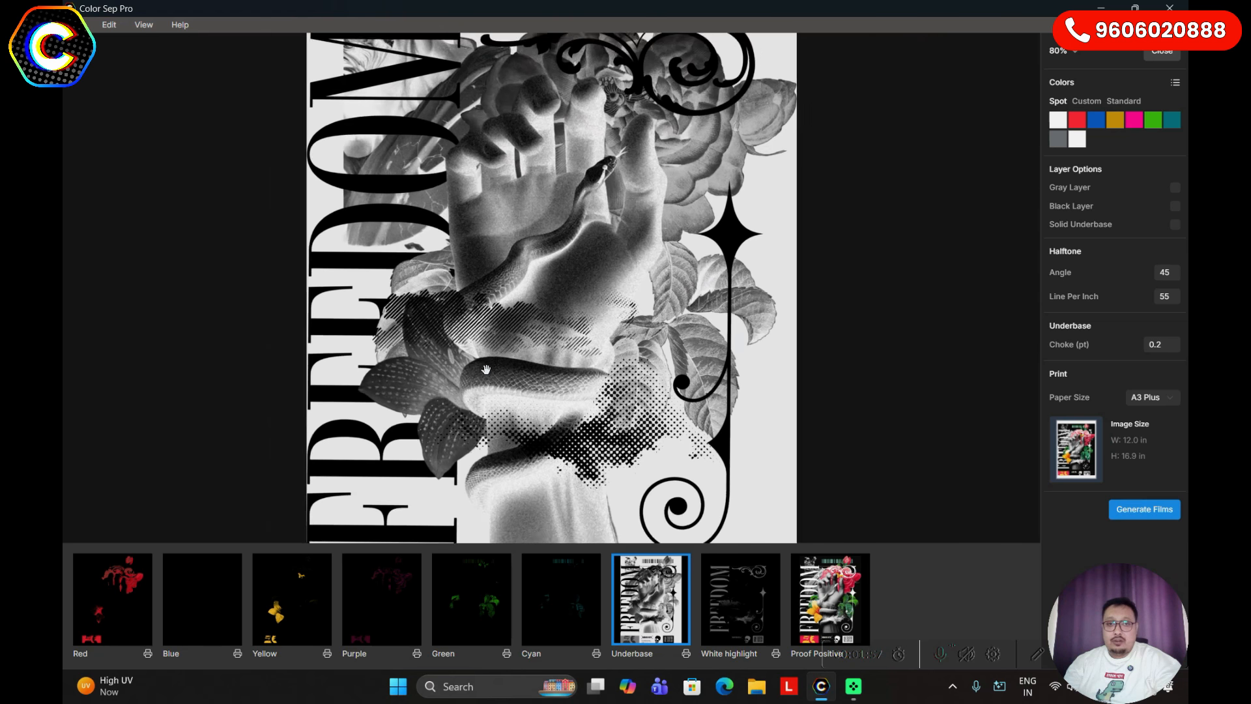
scroll(487, 369, "down", 5)
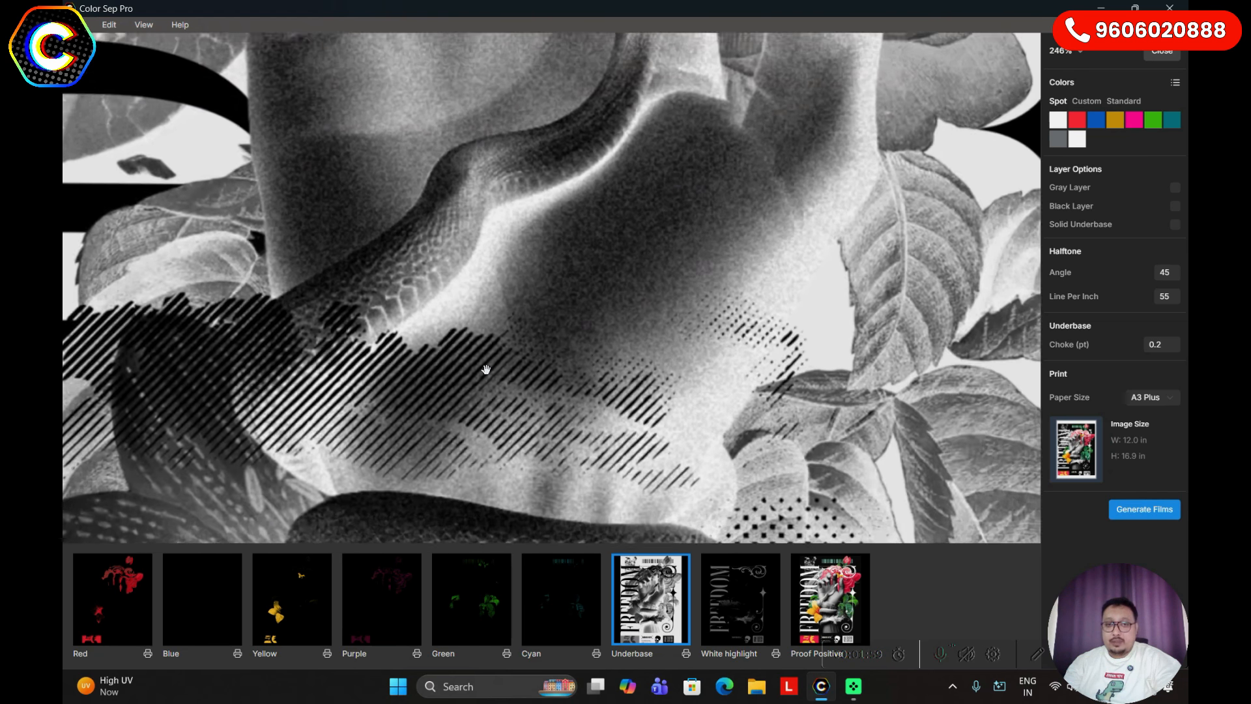
scroll(487, 369, "down", 3)
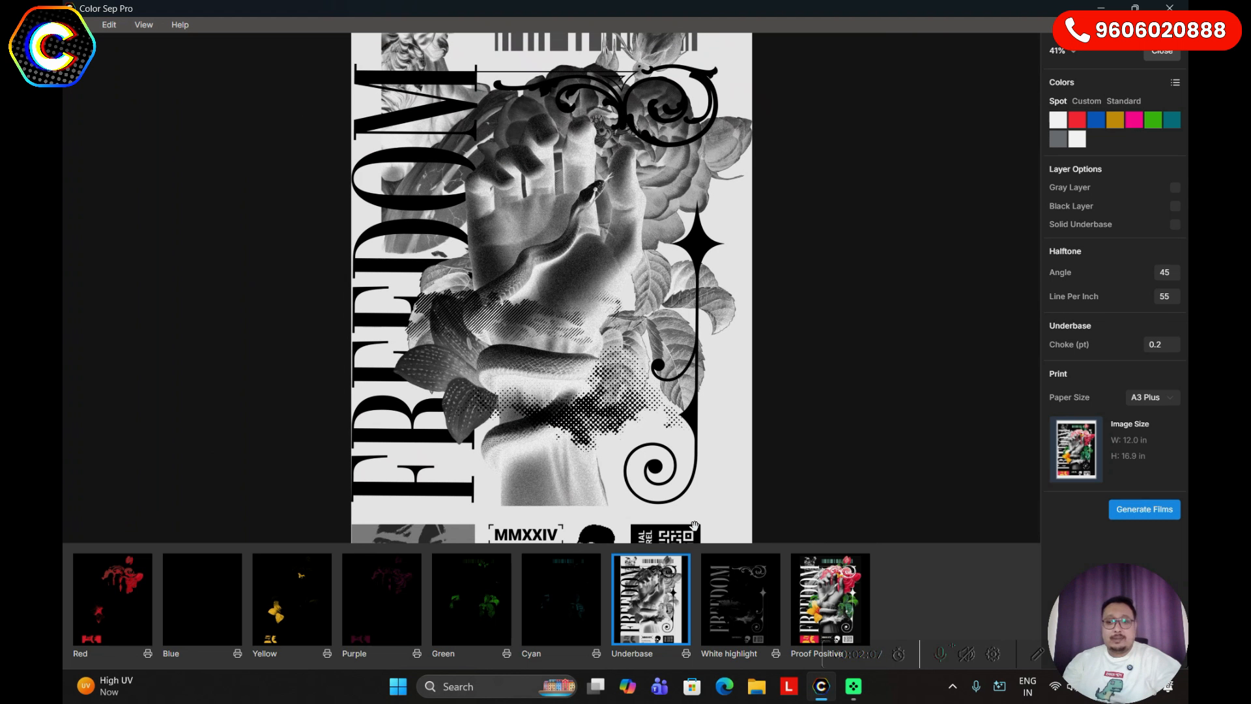
right_click(618, 339)
left_click(659, 352)
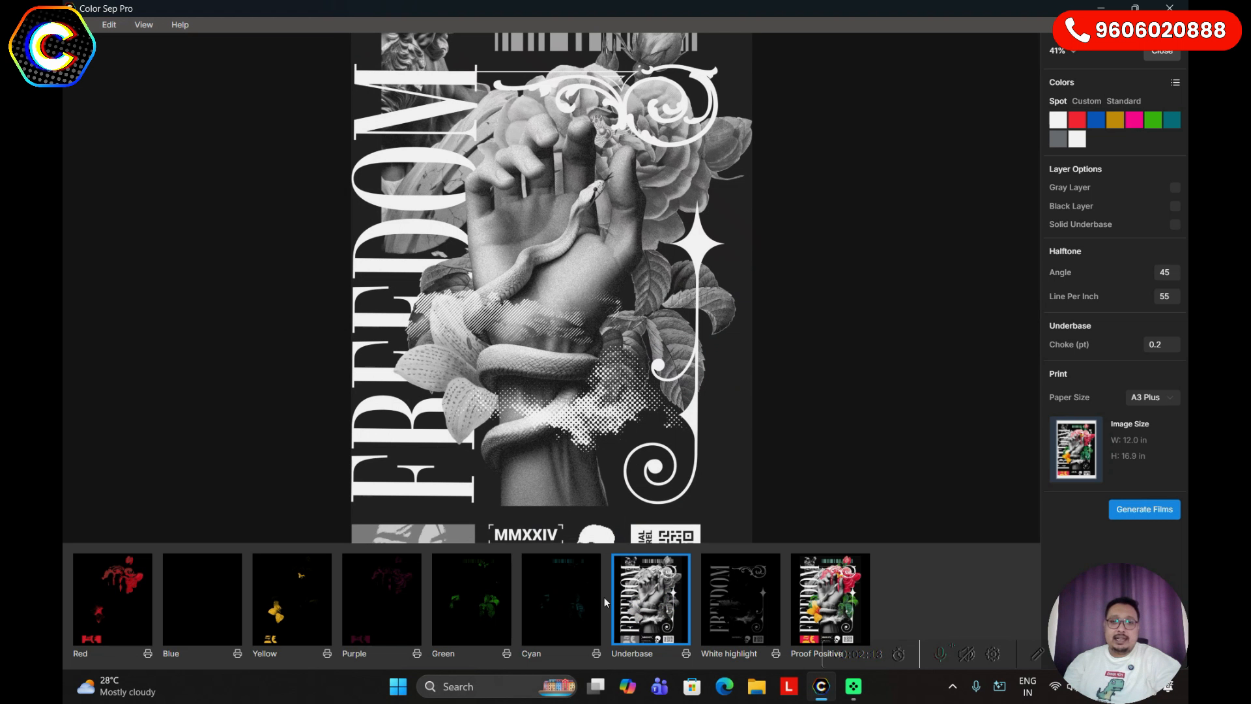
Go back through the color separations from Cyan to Red, checking Purple and Red against the full proof
left_click(565, 619)
left_click(490, 616)
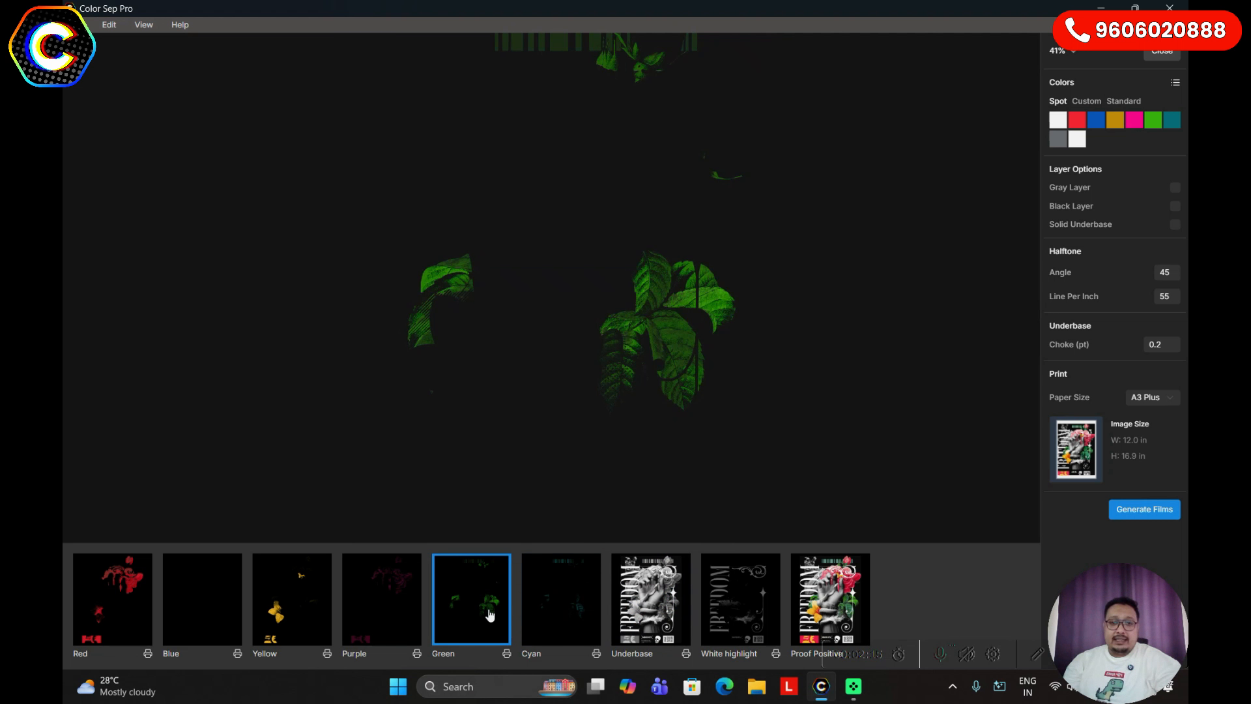
left_click(372, 619)
left_click(305, 619)
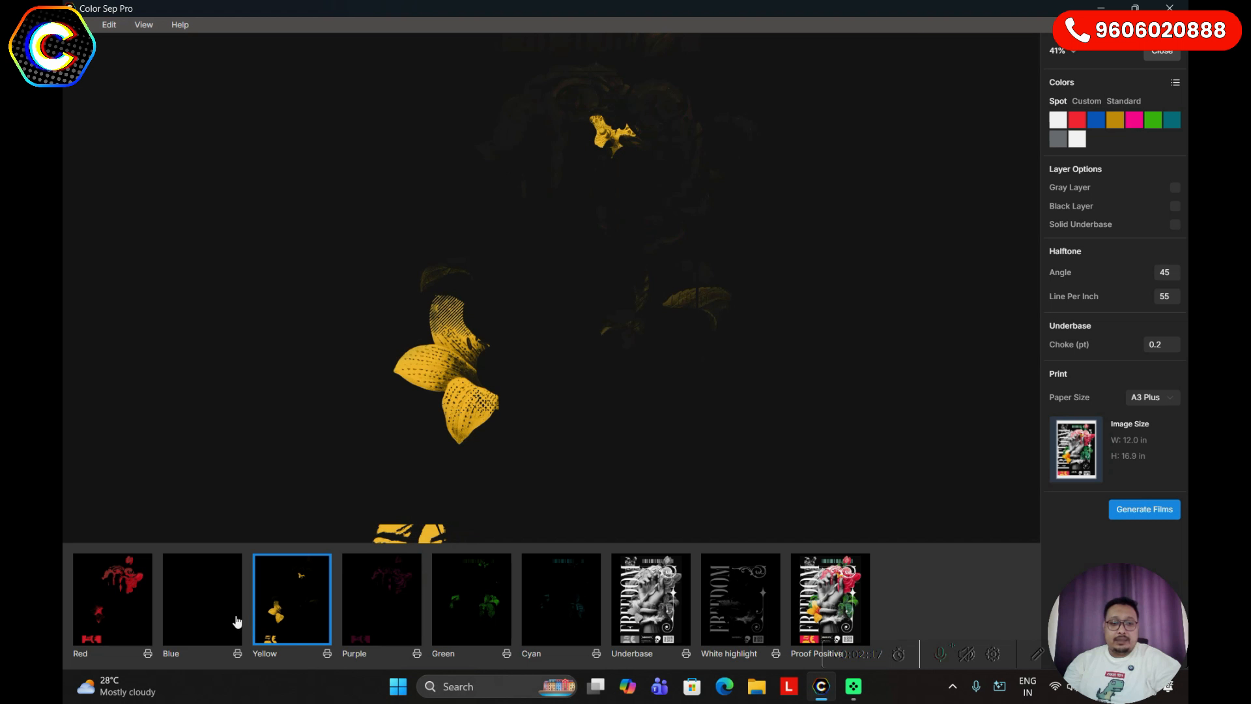
left_click(226, 621)
left_click(133, 618)
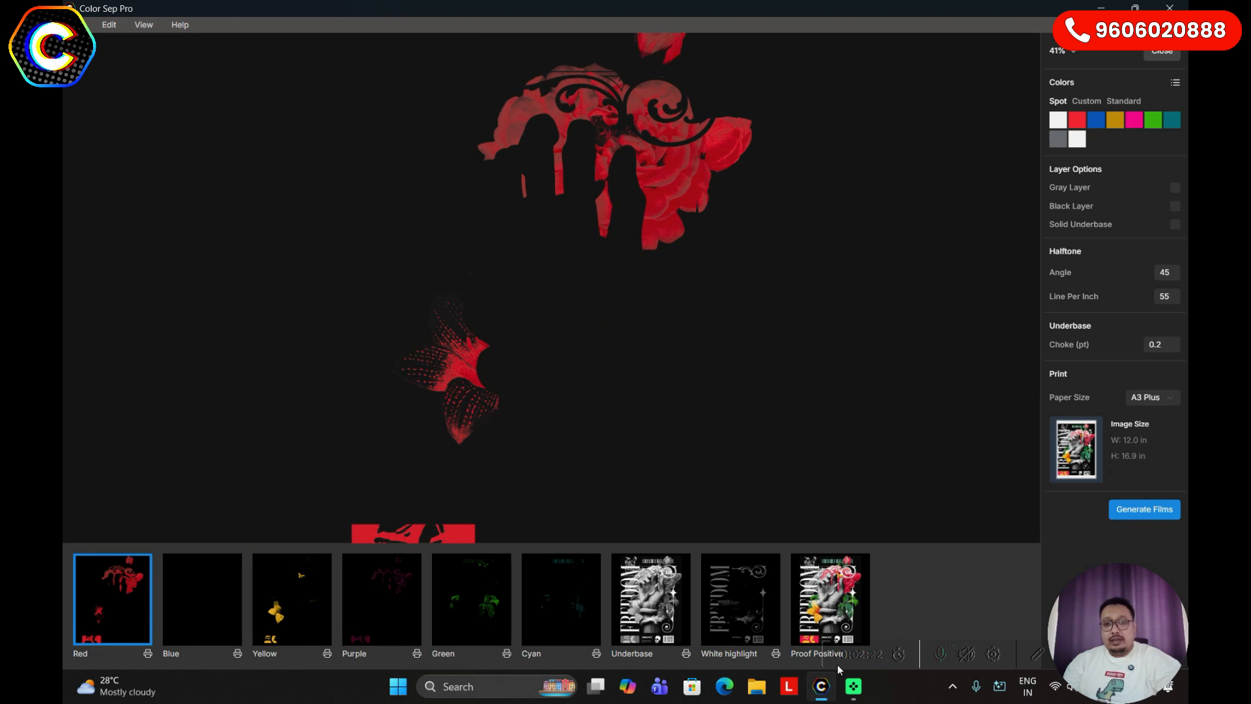
left_click(814, 610)
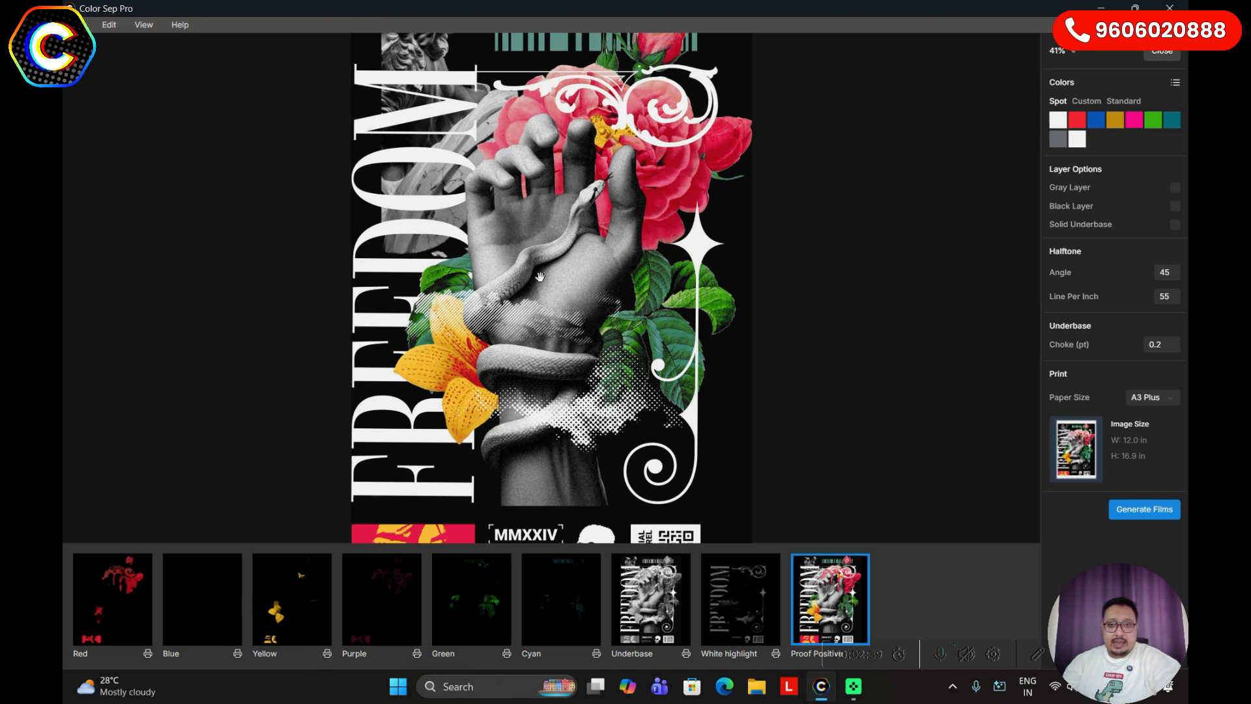
left_click(384, 636)
left_click(139, 623)
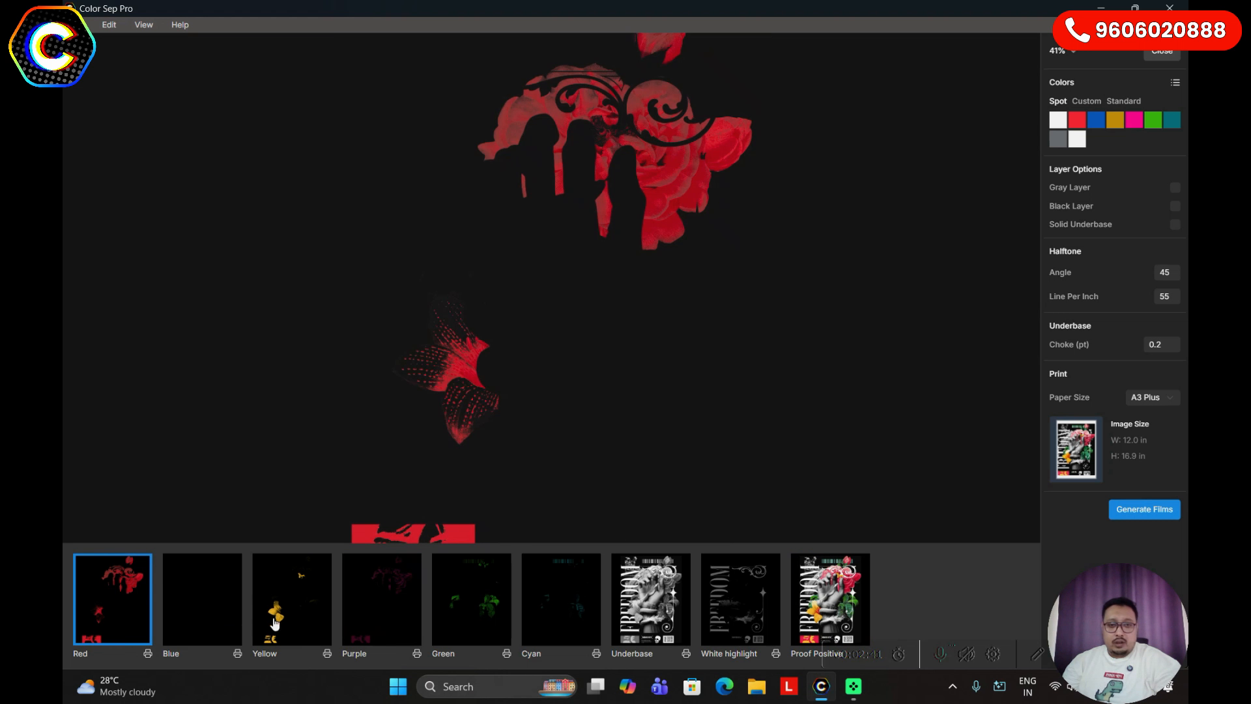
left_click(807, 619)
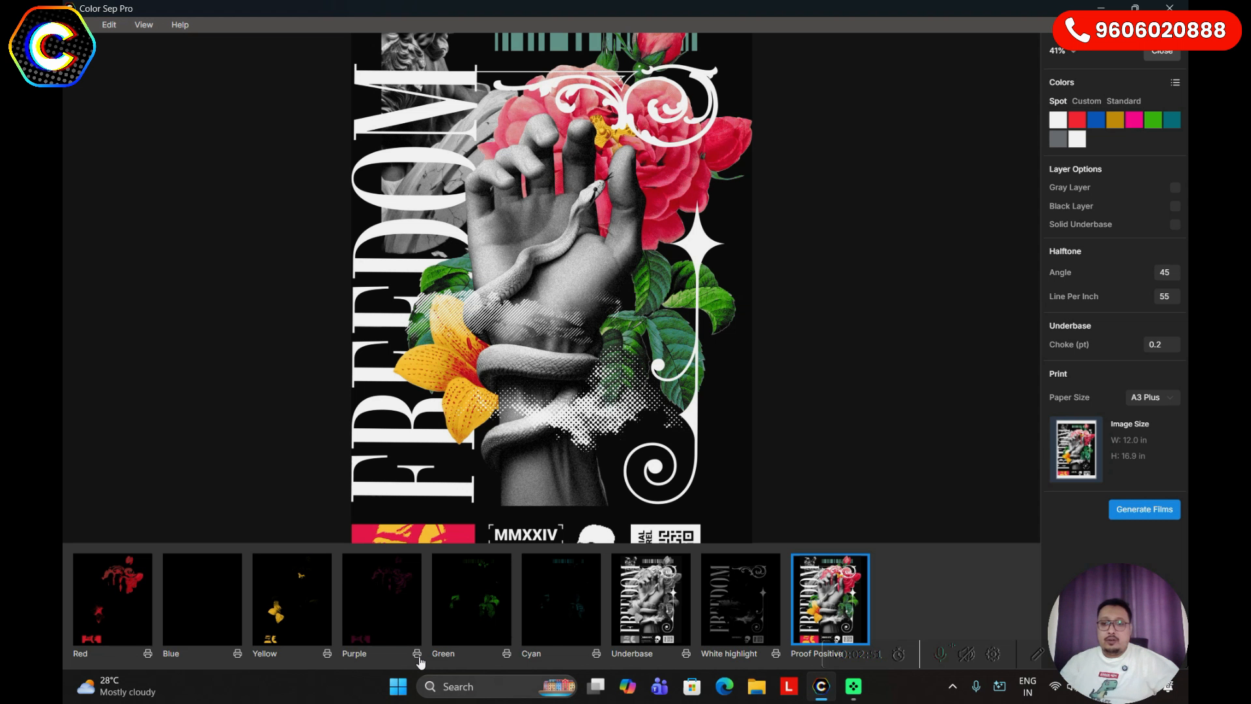
Exclude the Purple plate and then the Red plate from printing to compare the proof, re-enabling each one
left_click(418, 656)
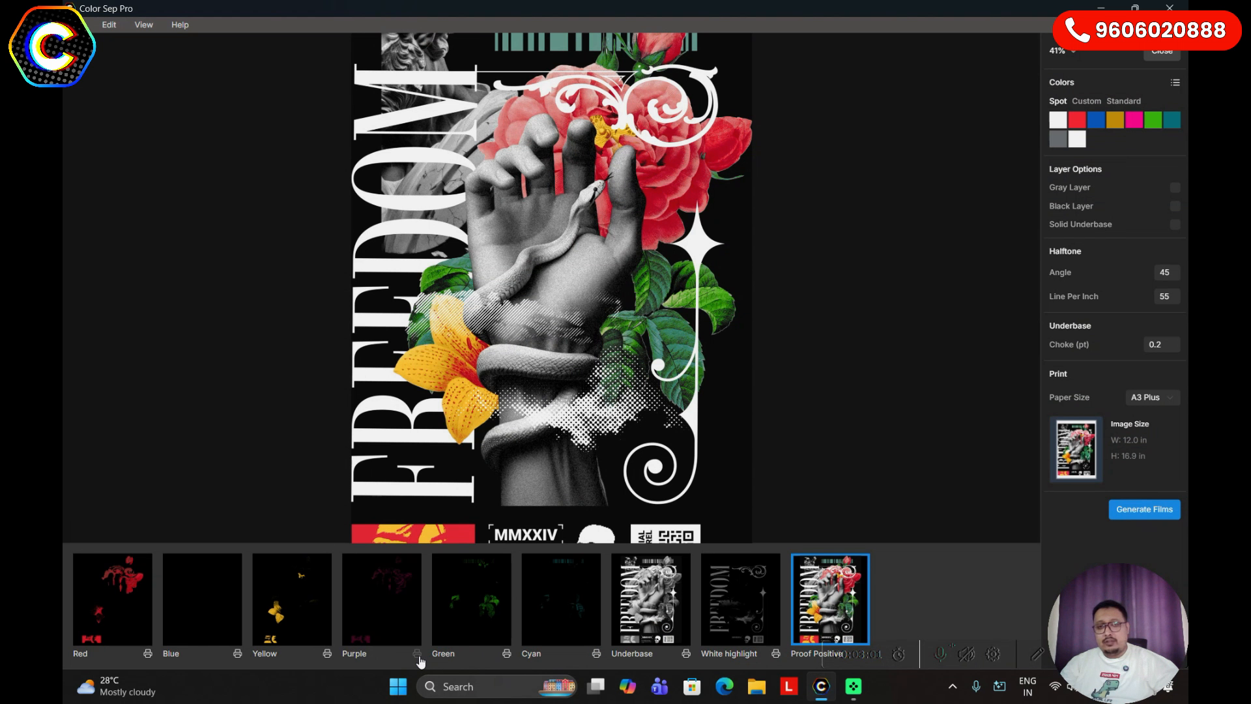
left_click(418, 655)
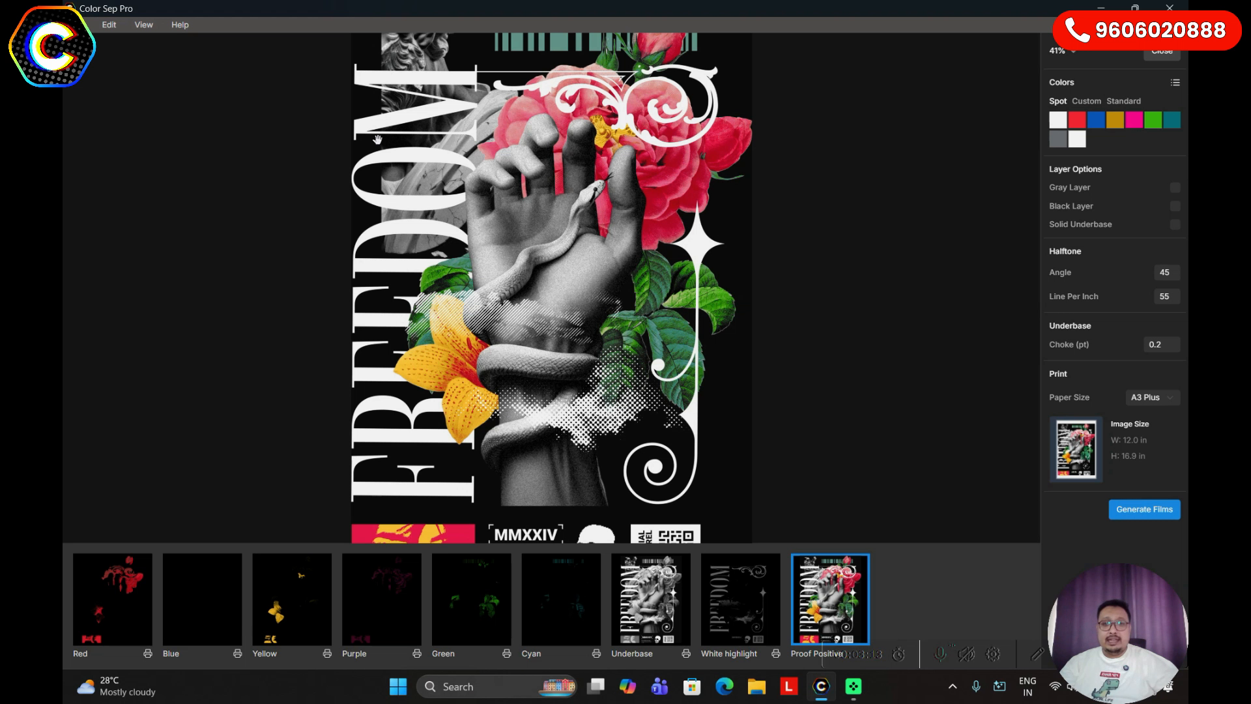
left_click(147, 654)
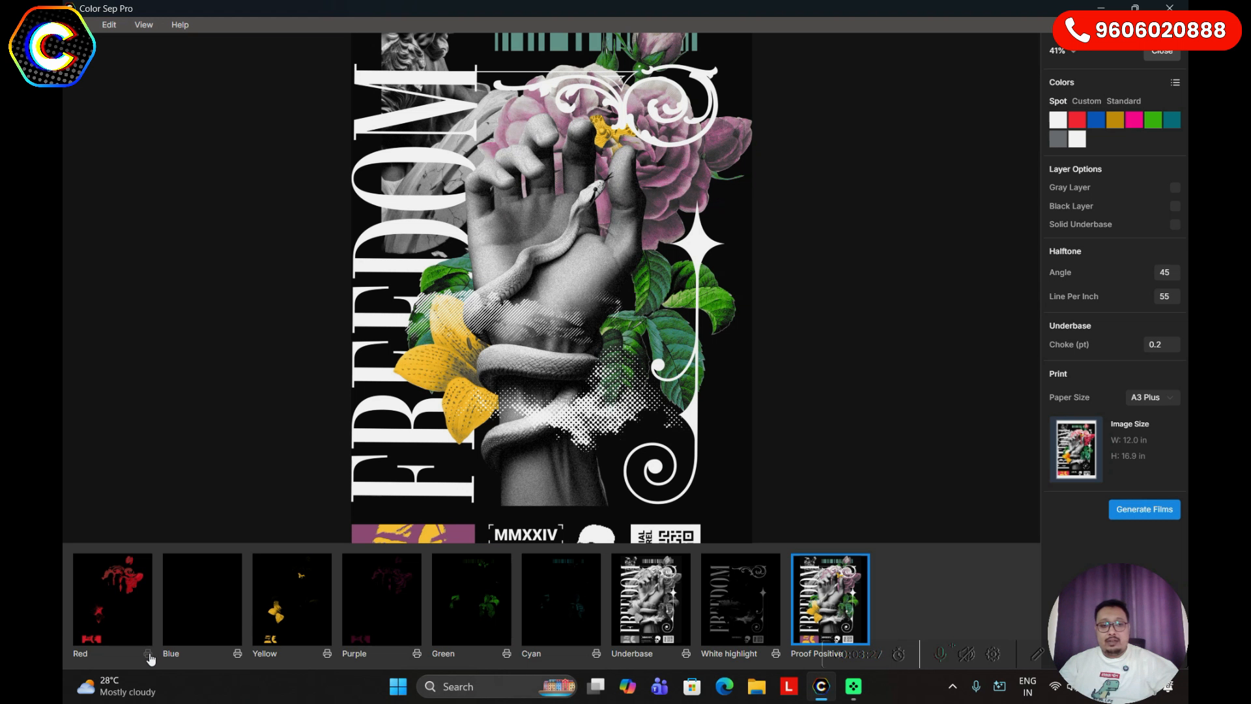
left_click(149, 654)
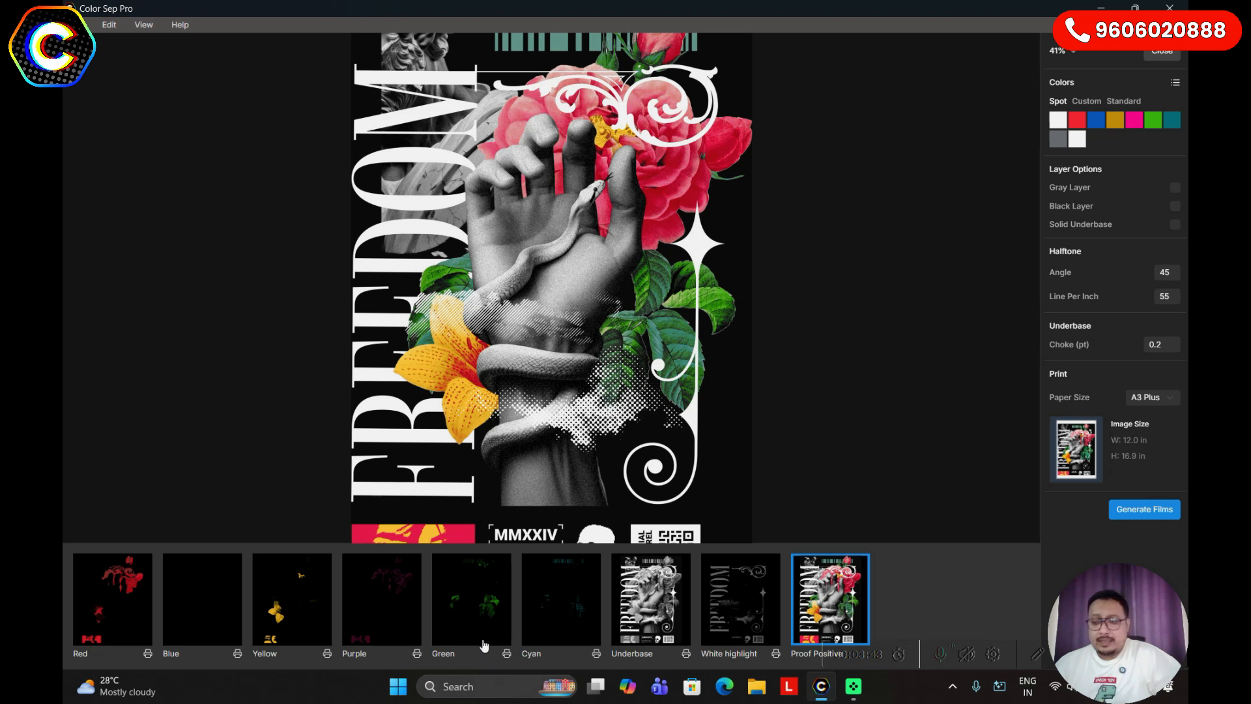
Merge the Purple separation into the Red separation
left_click(378, 623)
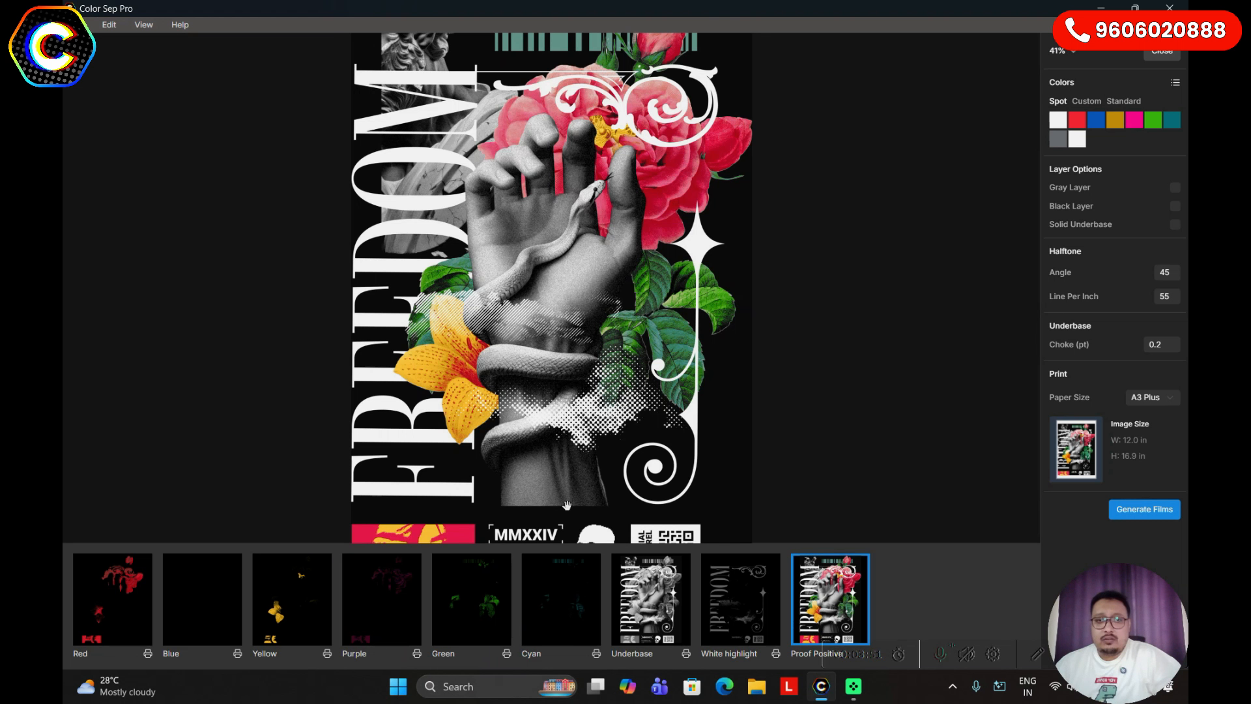
left_click_drag(385, 610, 80, 602)
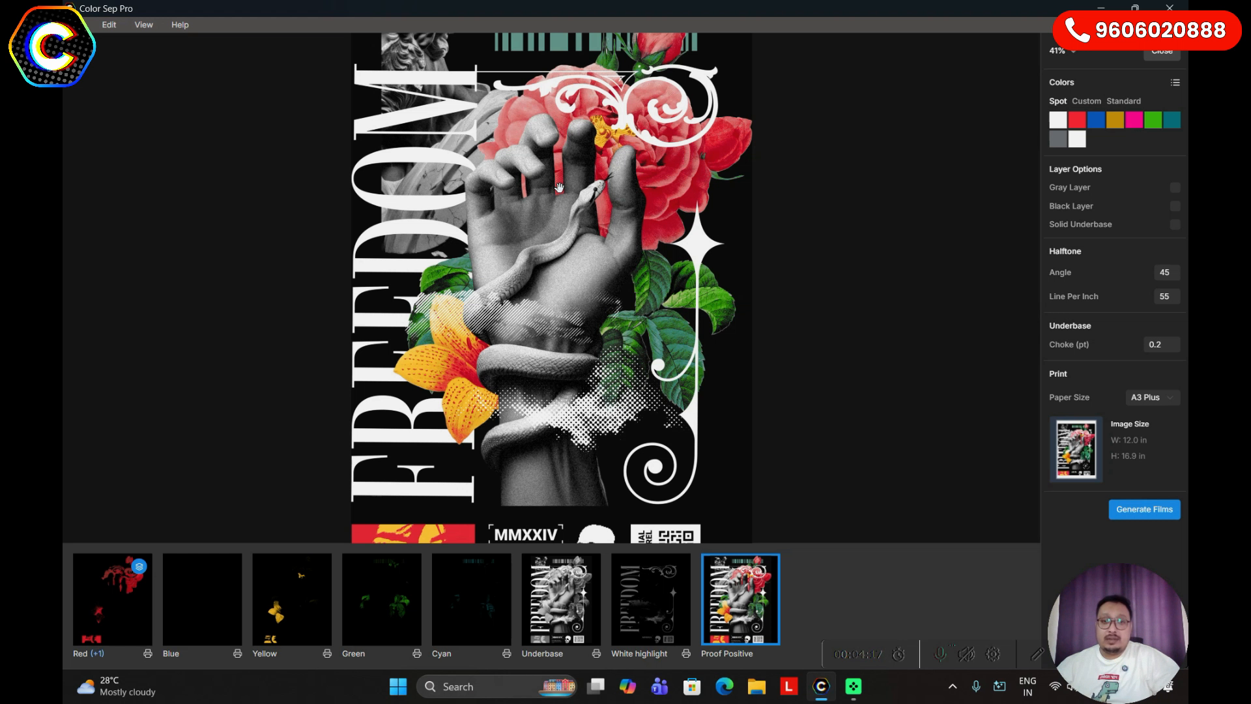
Check the Blue separation against the proof and exclude it from printing
left_click(212, 610)
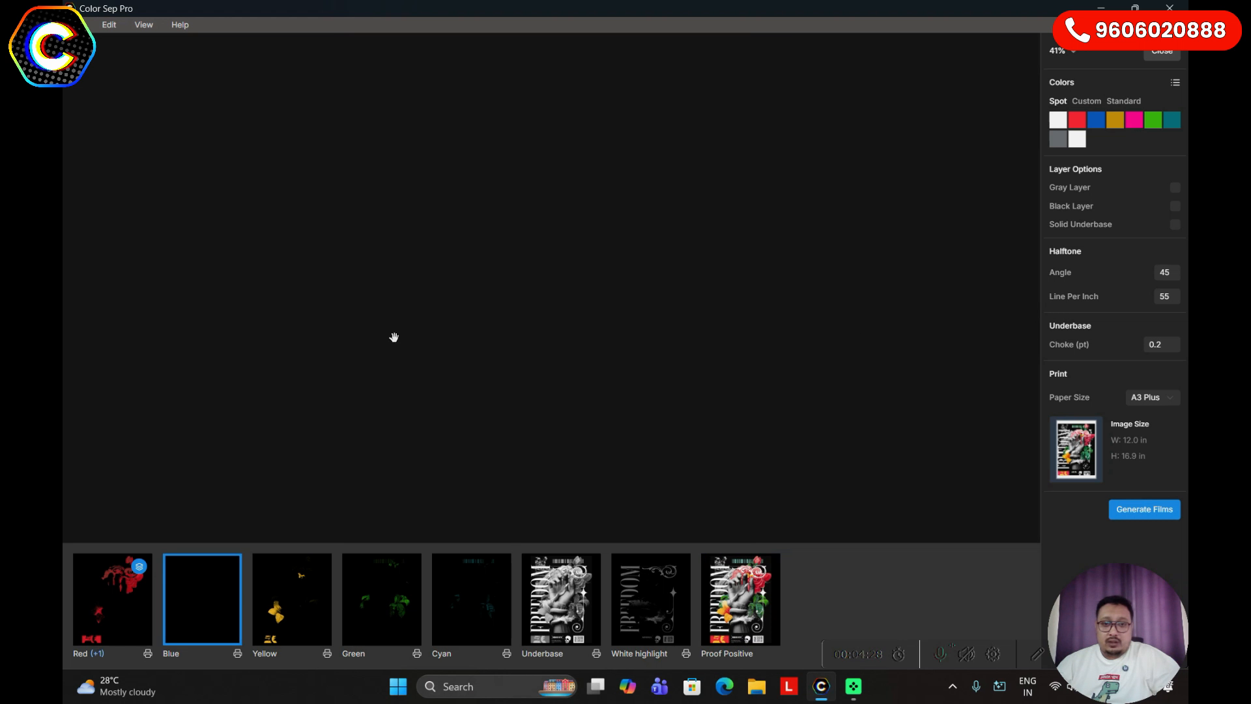
left_click(742, 613)
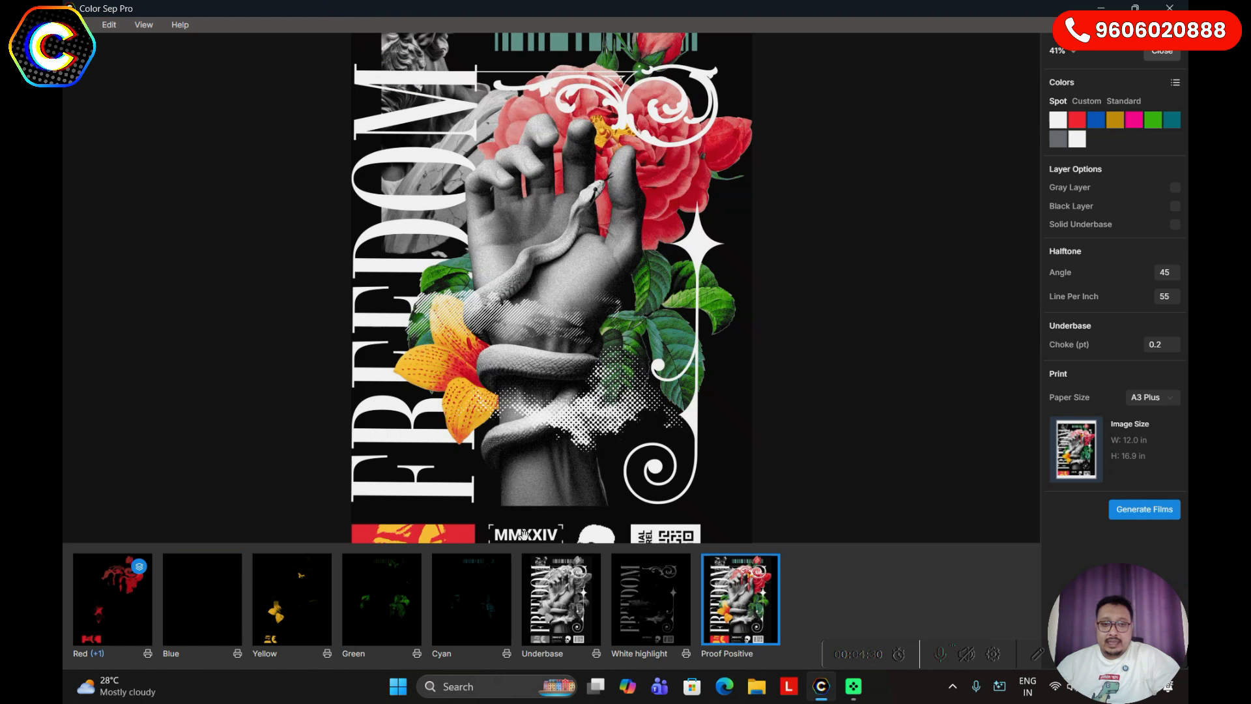
left_click(237, 654)
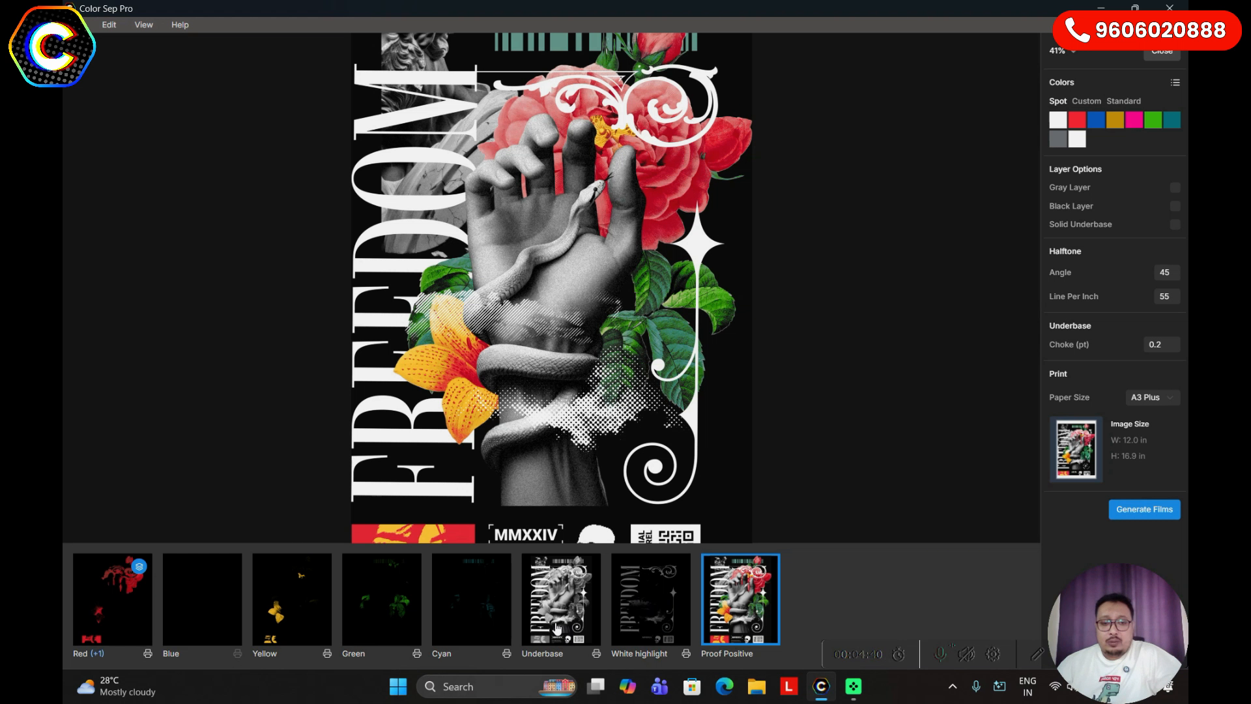
Review the Cyan, Underbase and White highlight separations against the proof, and exclude White highlight from printing
left_click(471, 606)
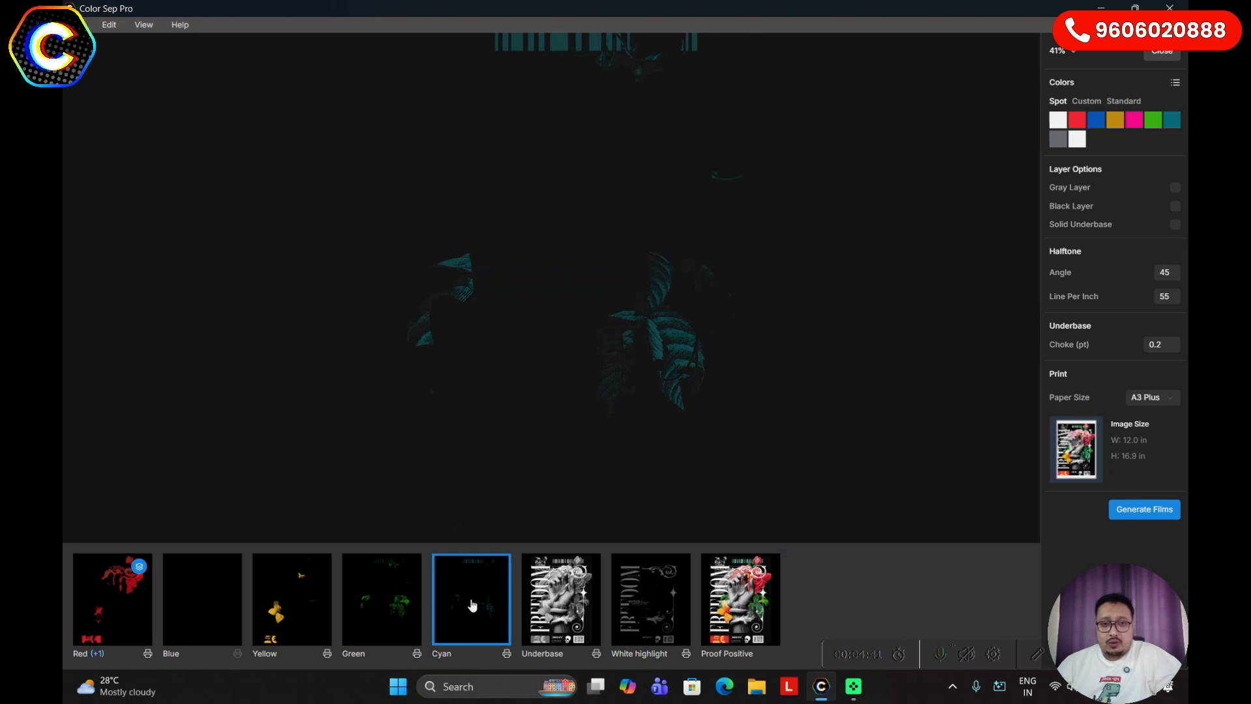
left_click(546, 602)
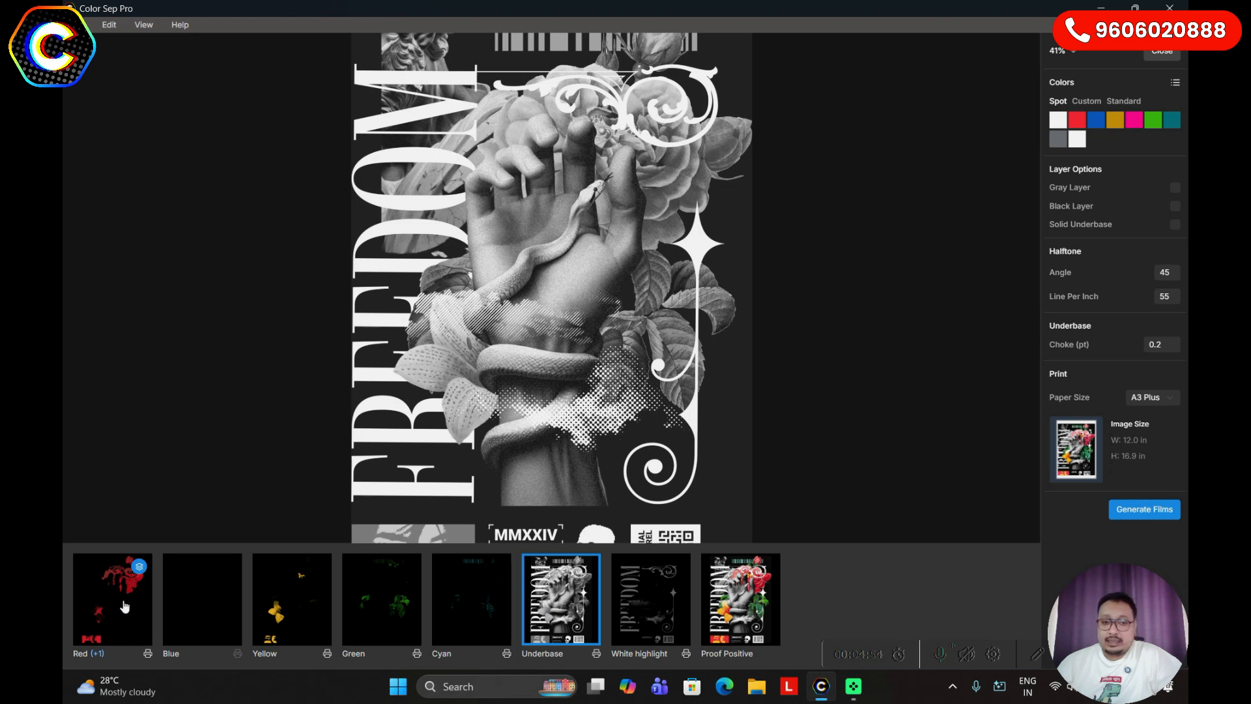
left_click(668, 617)
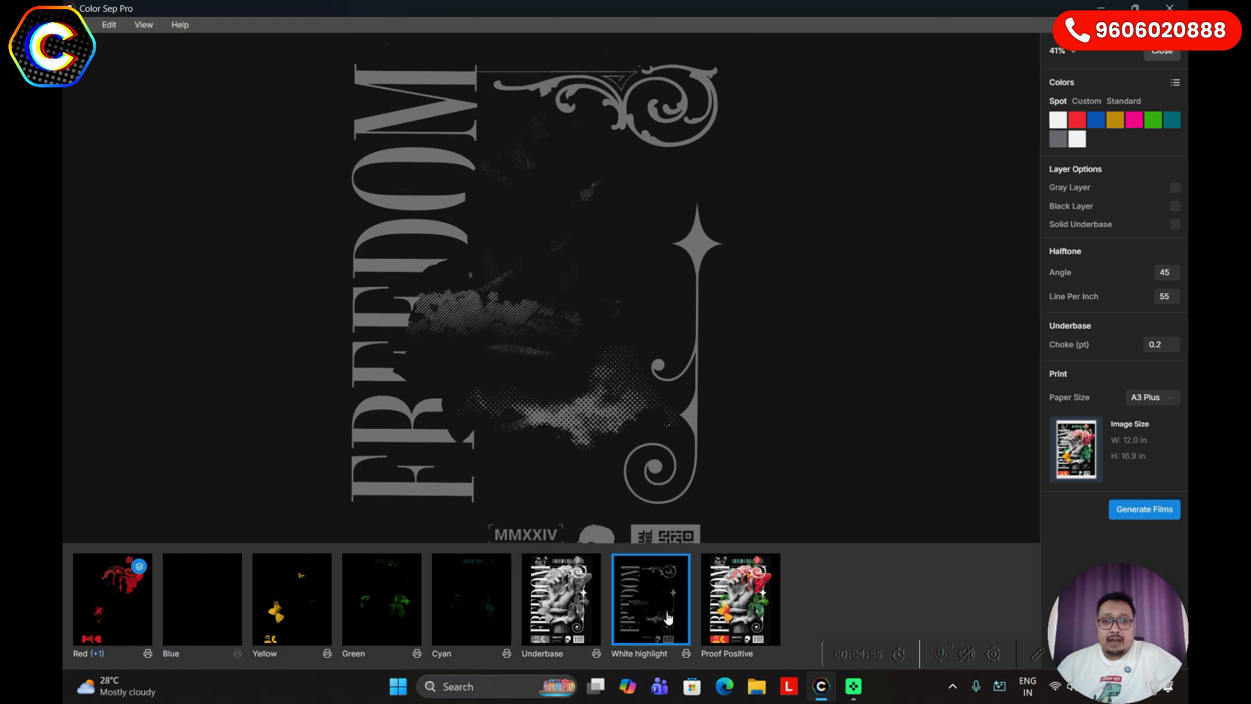
left_click(599, 618)
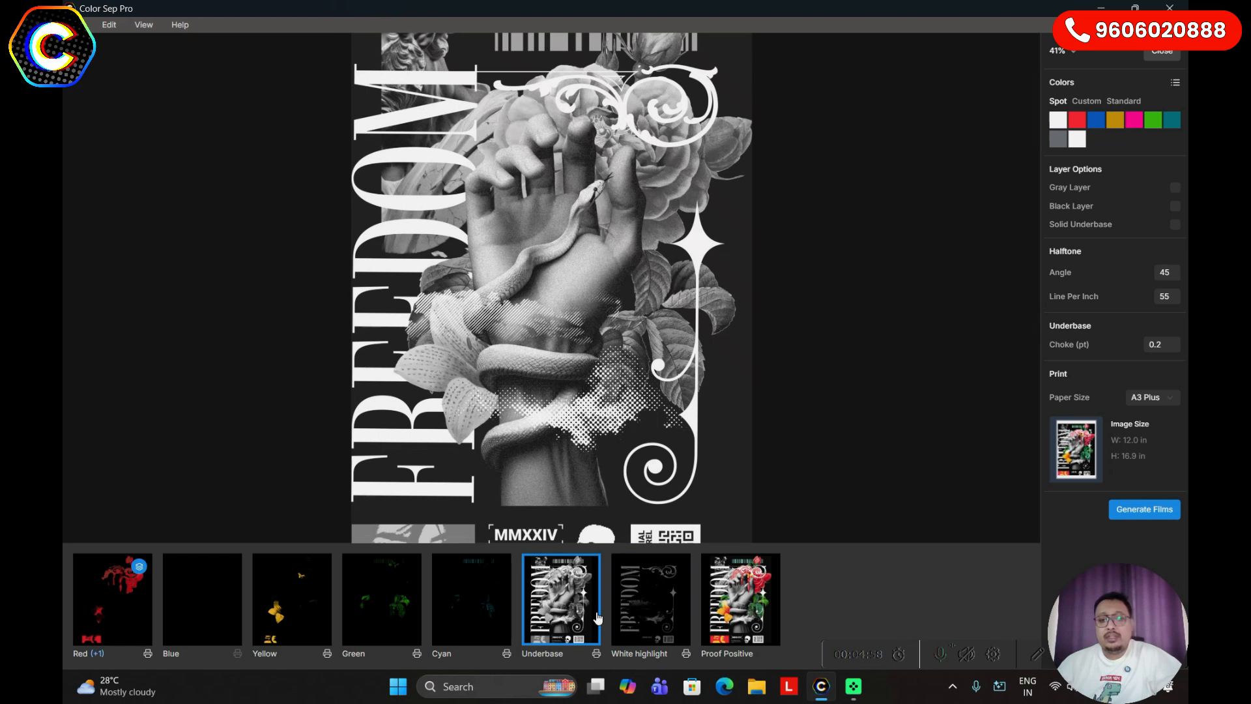
left_click(762, 638)
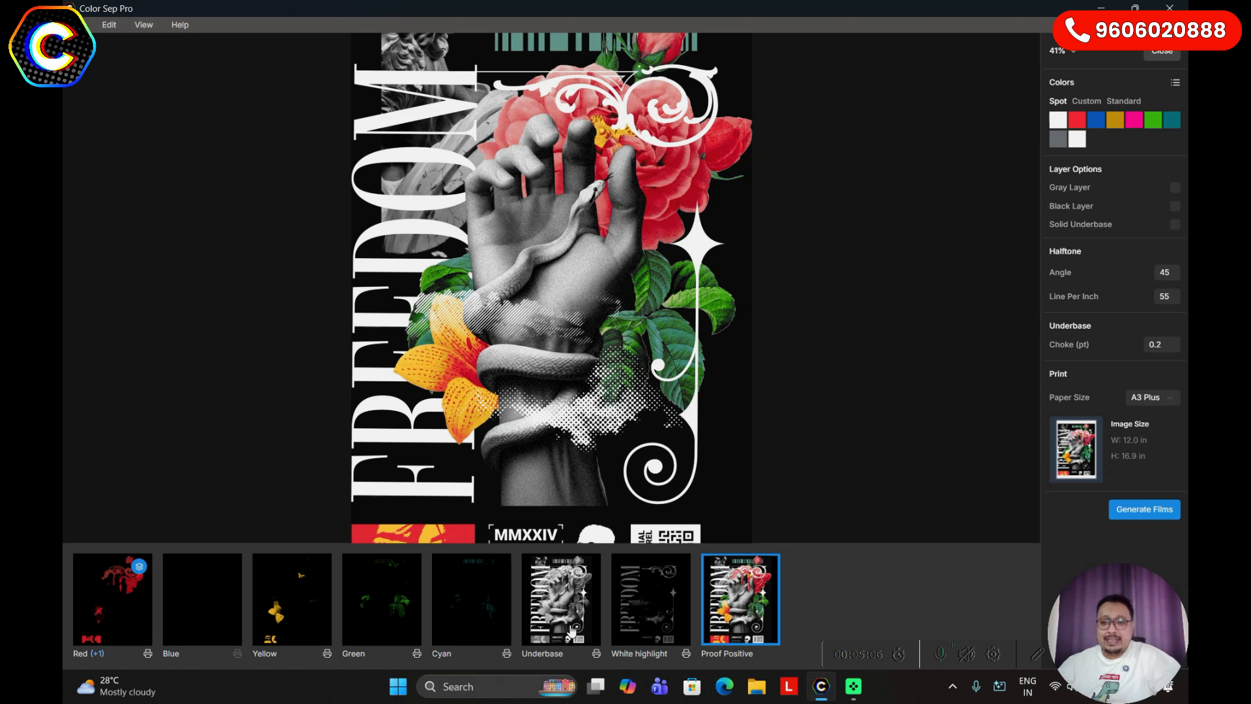
left_click(687, 655)
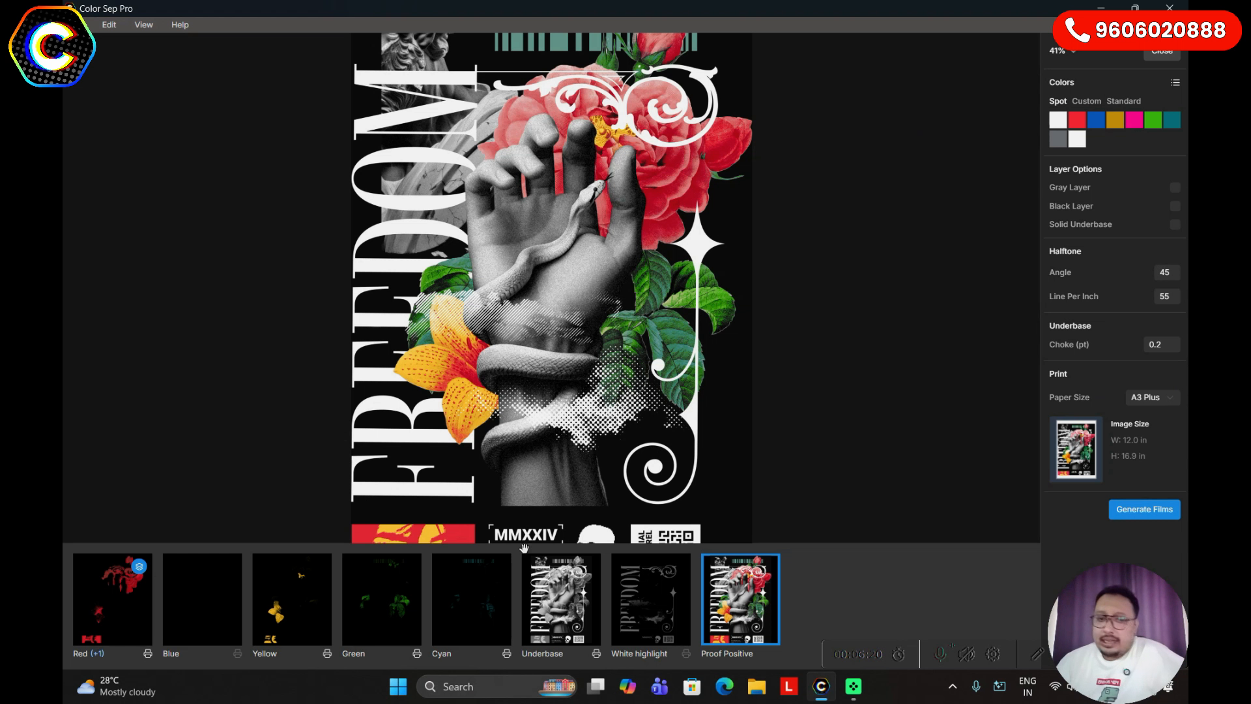
Review the Underbase and Cyan separations and return to the positive proof of the full artwork
left_click(575, 609)
left_click(465, 614)
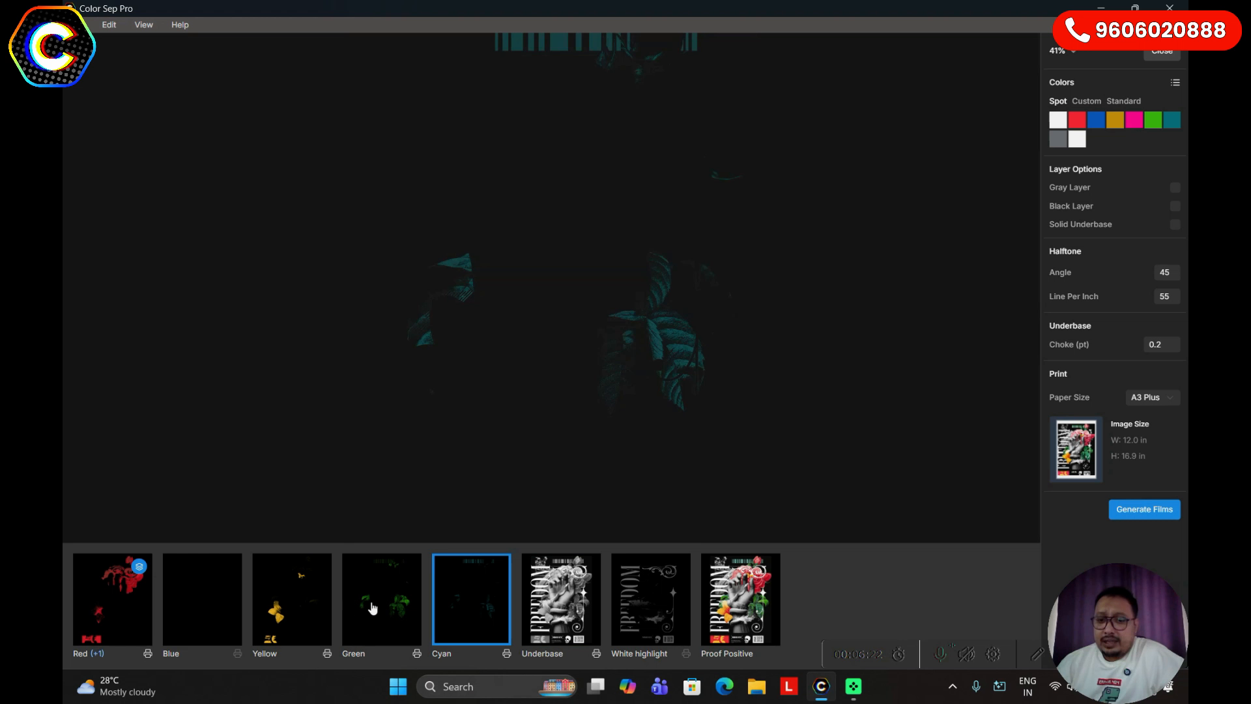
left_click(722, 607)
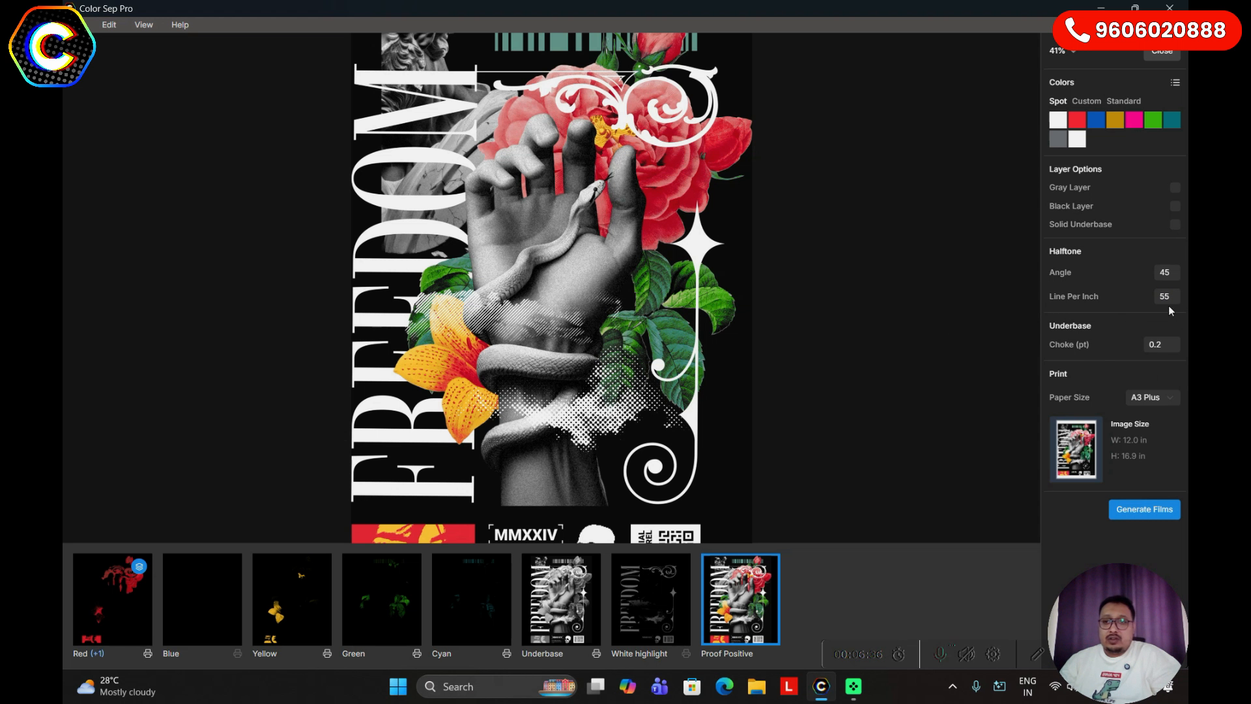
Review the halftone lines-per-inch setting, the Underbase separation and the underbase choke setting
left_click_drag(1177, 305, 1142, 304)
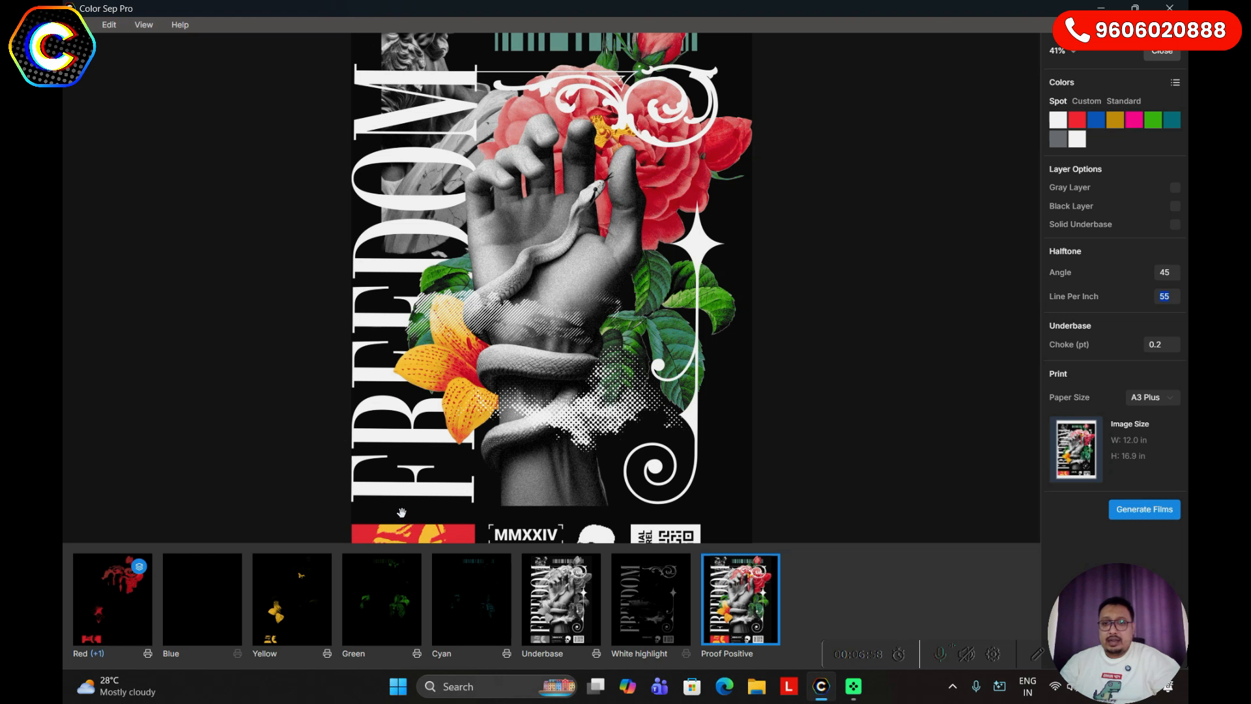
left_click_drag(1168, 296, 1149, 300)
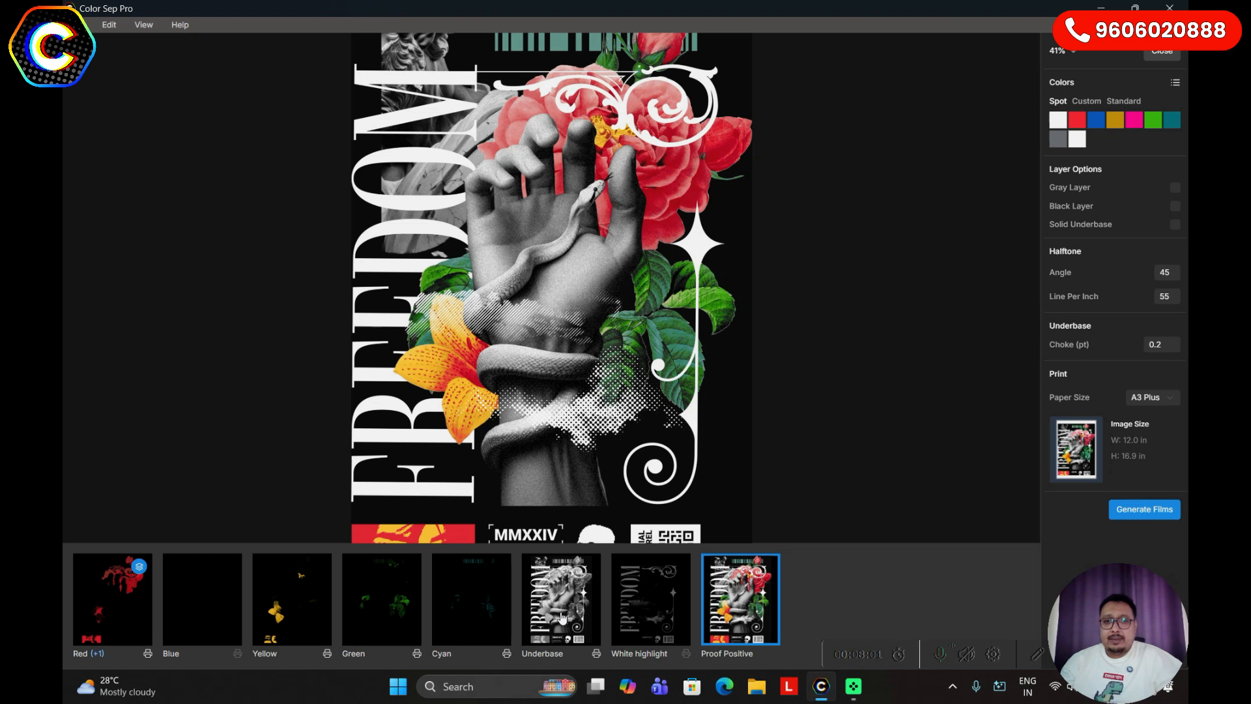
left_click(562, 618)
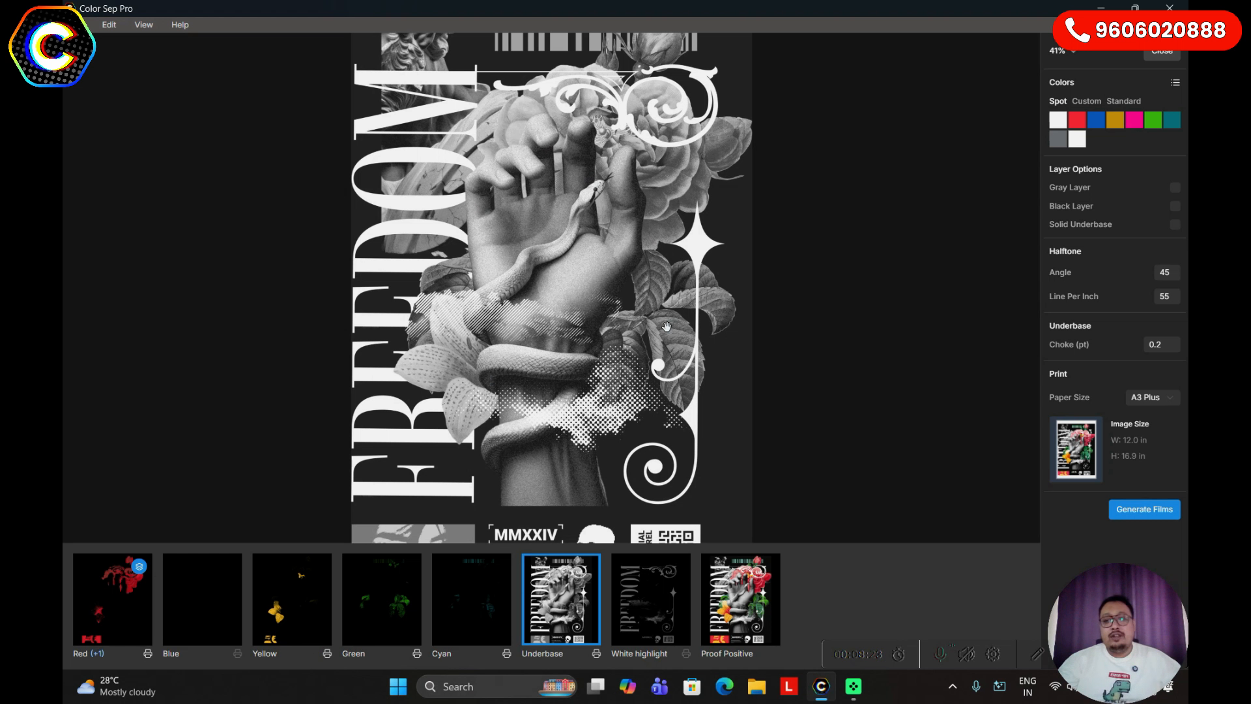
left_click(1168, 348)
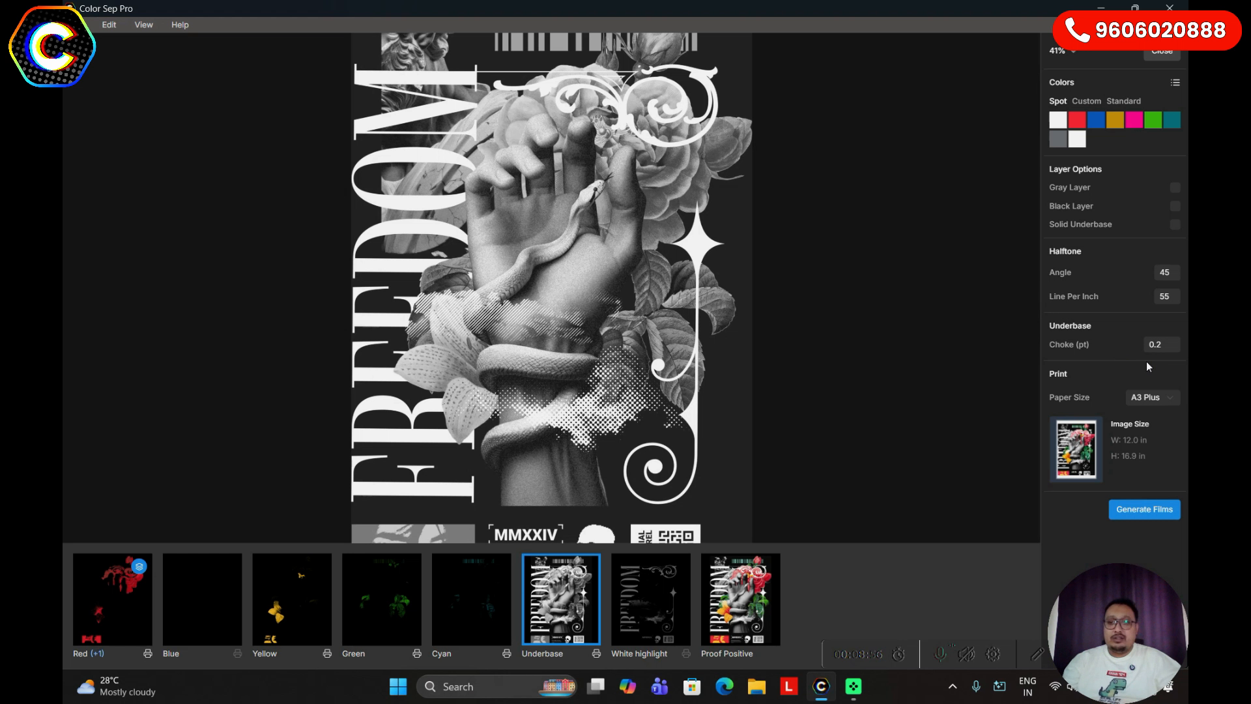
Change the custom paper size units to centimetres and return the paper size to A3 Plus
left_click(1148, 398)
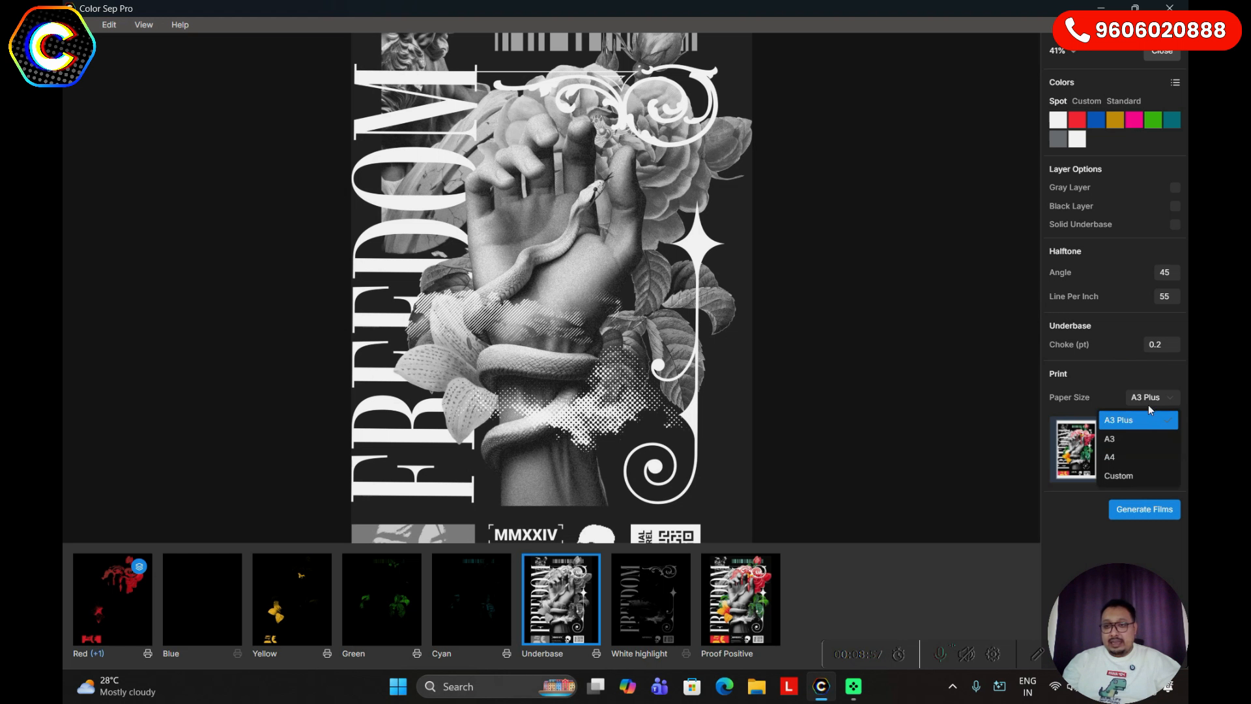
left_click(1125, 475)
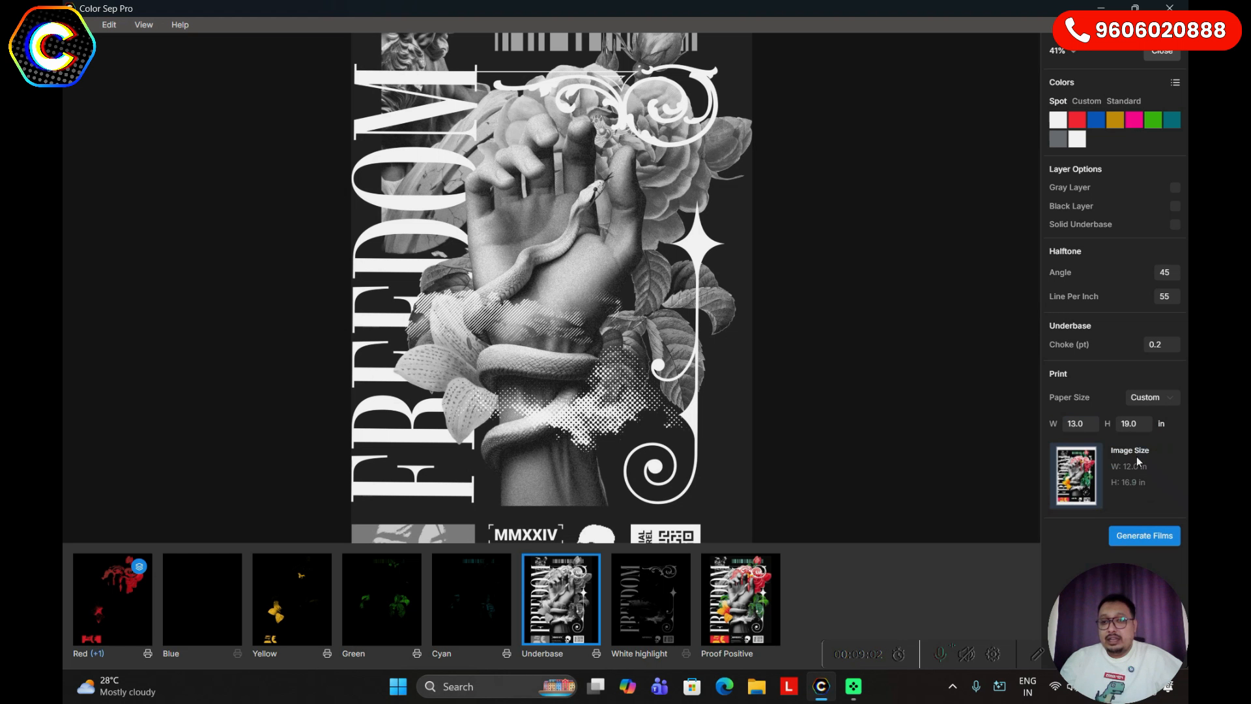
left_click(1163, 425)
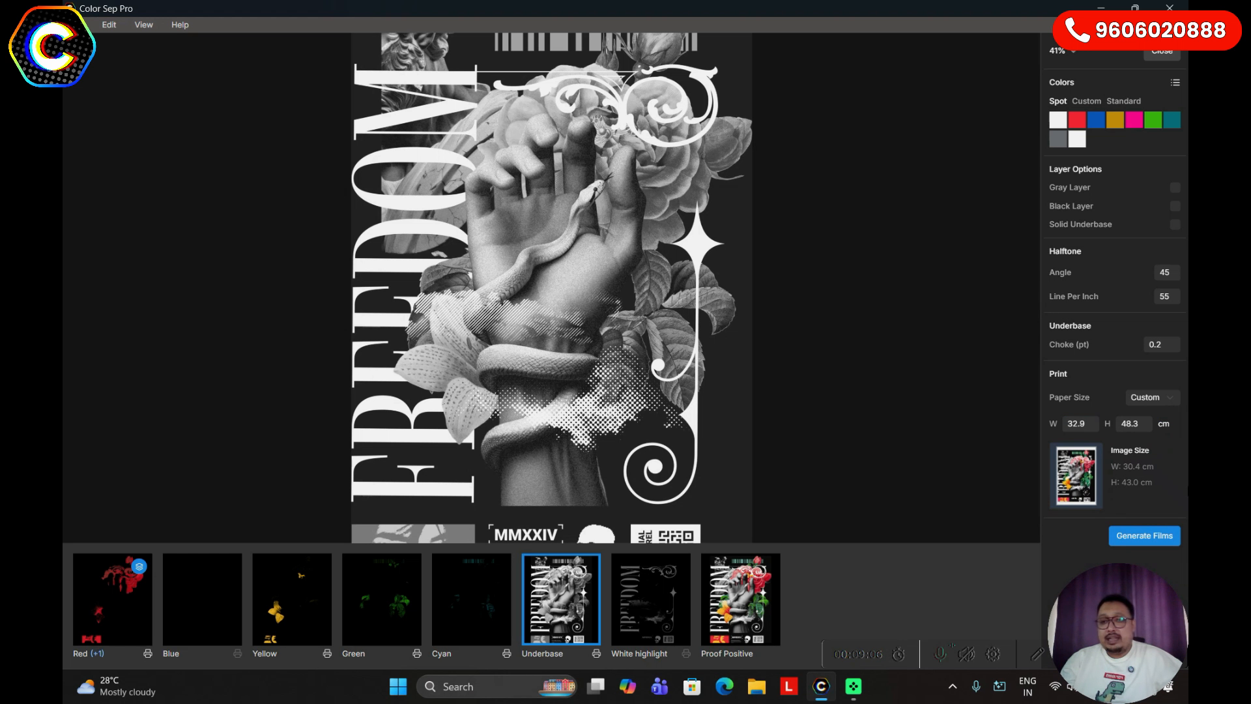
left_click(1159, 404)
left_click(1142, 424)
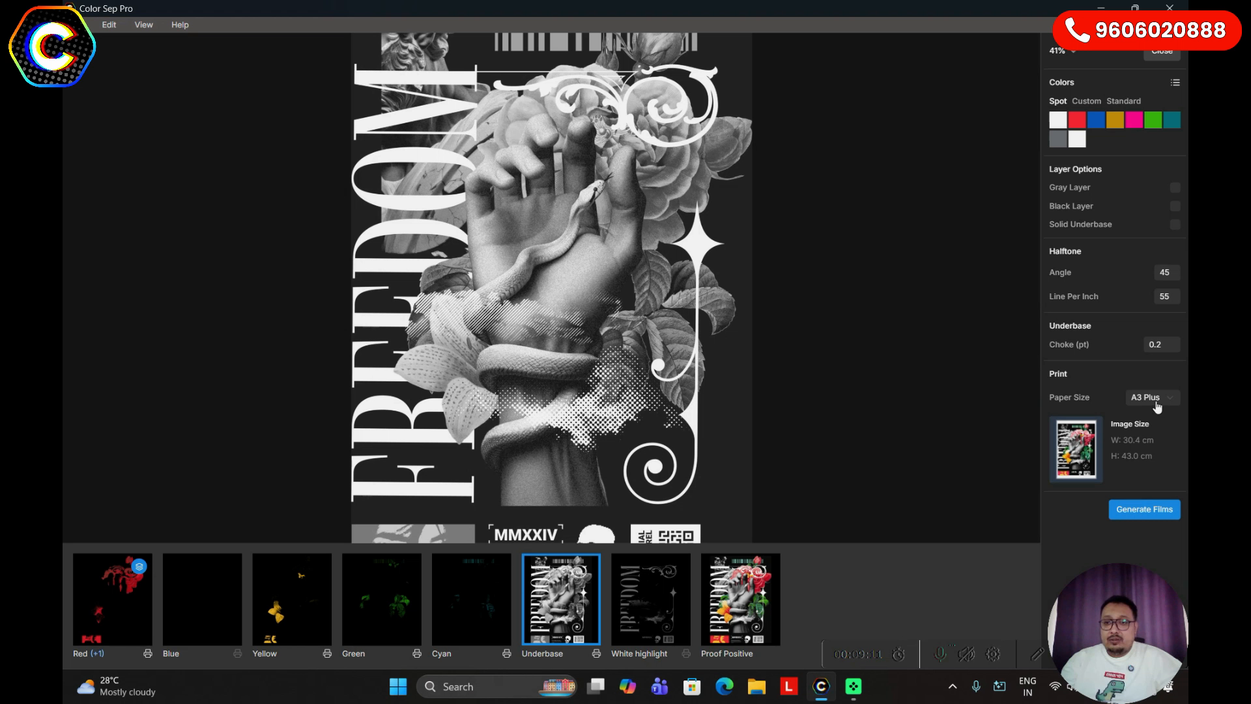
left_click(1068, 445)
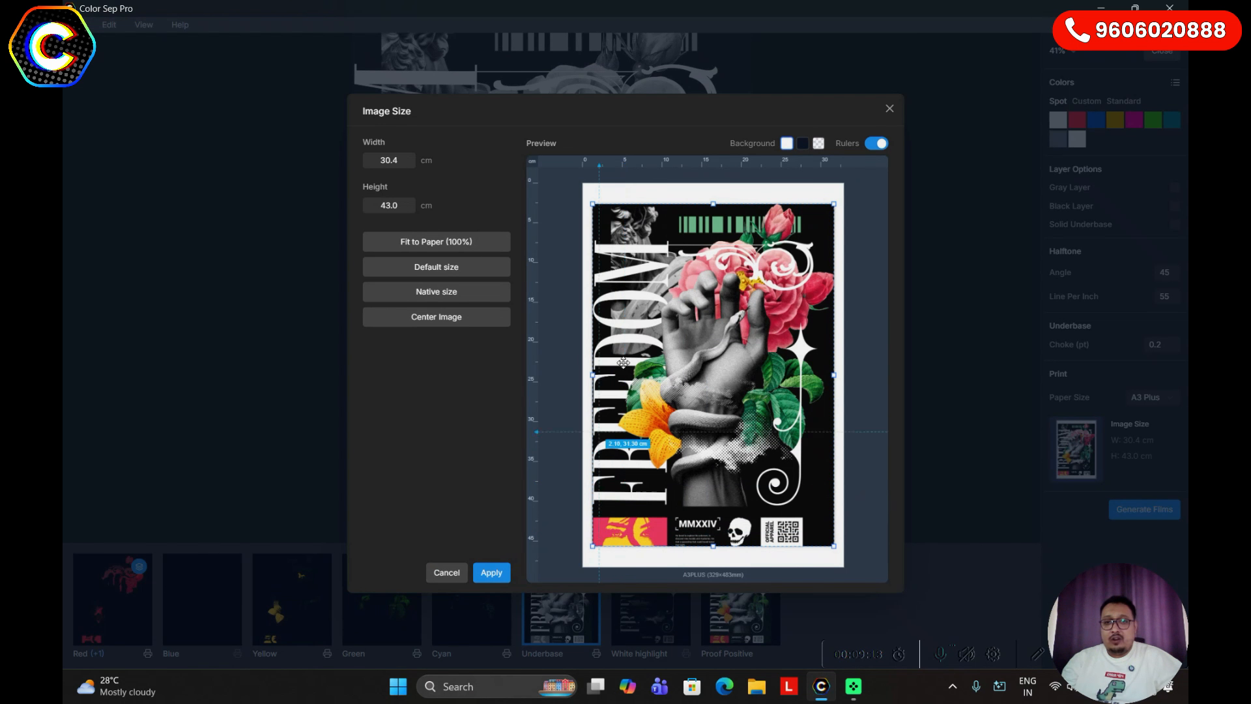
left_click_drag(834, 204, 838, 251)
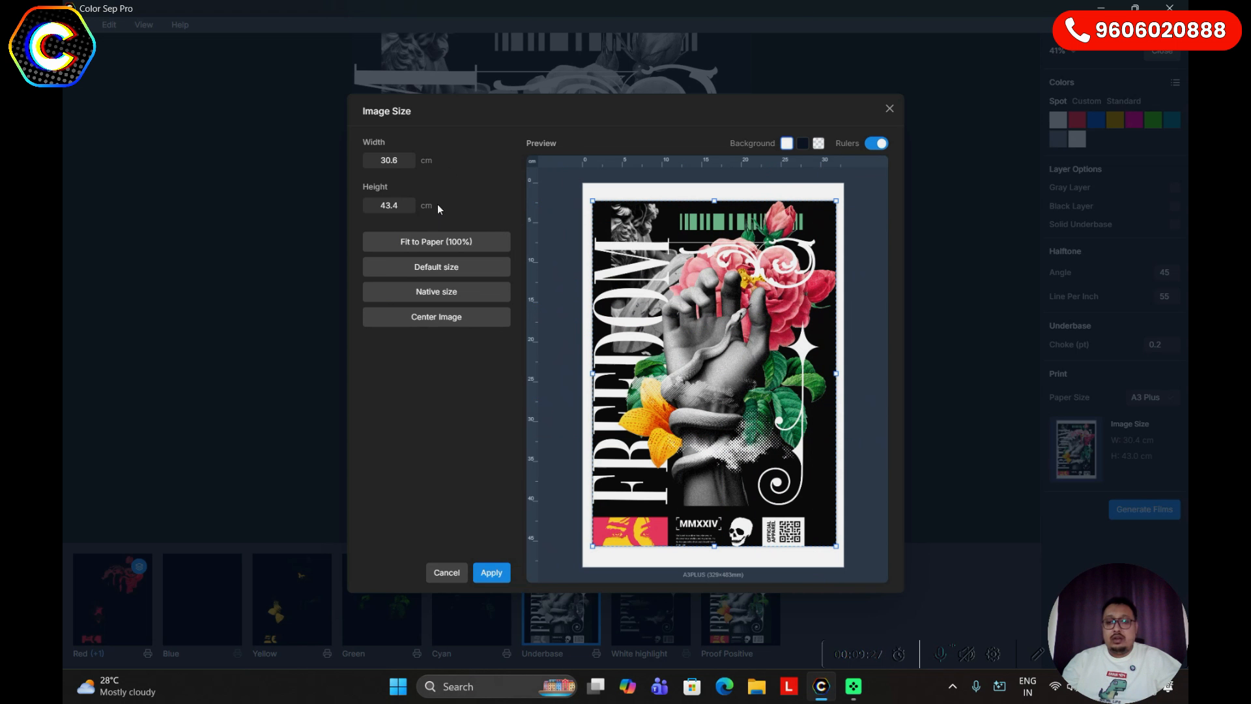
left_click(890, 109)
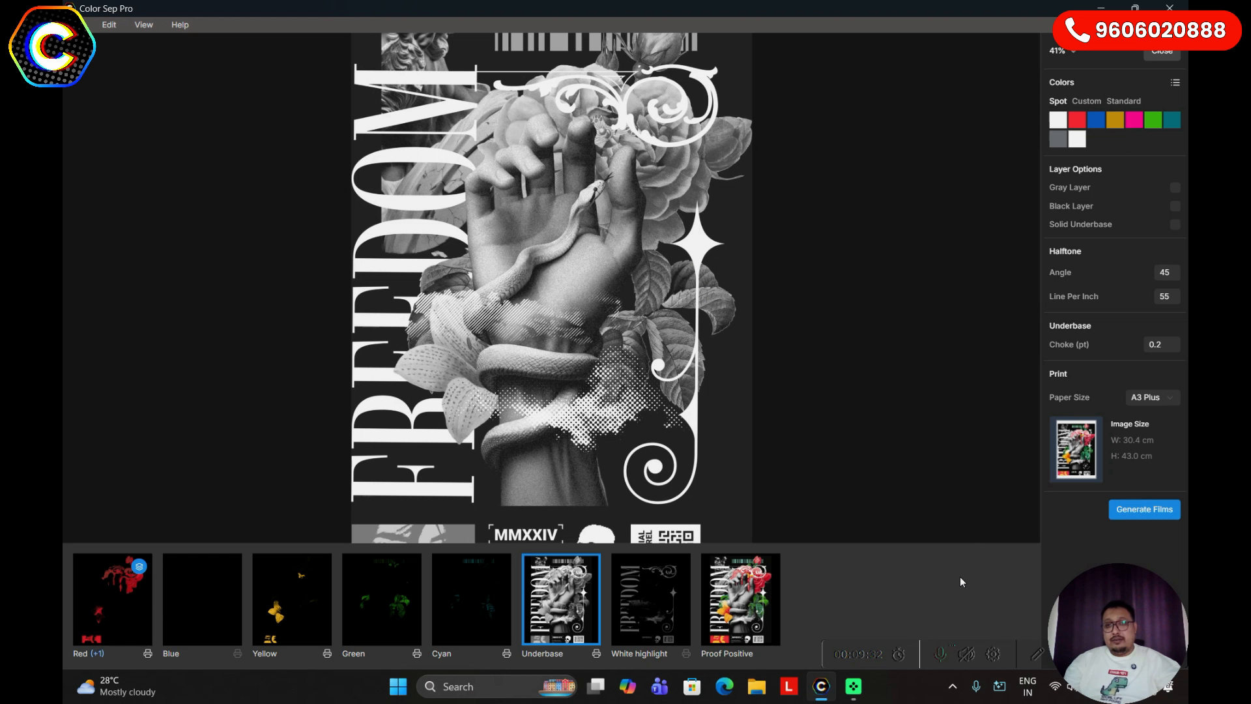
Generate the halftone films from the separations and open the Underbase film
left_click(1143, 512)
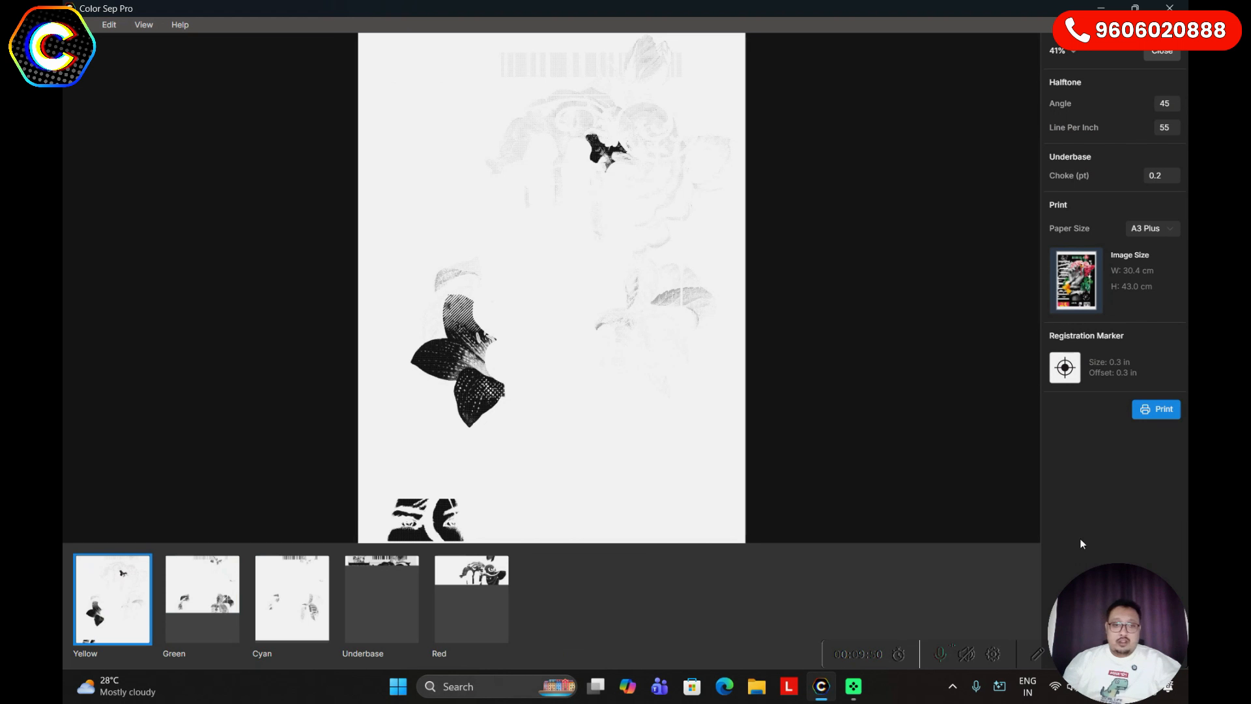
left_click(401, 602)
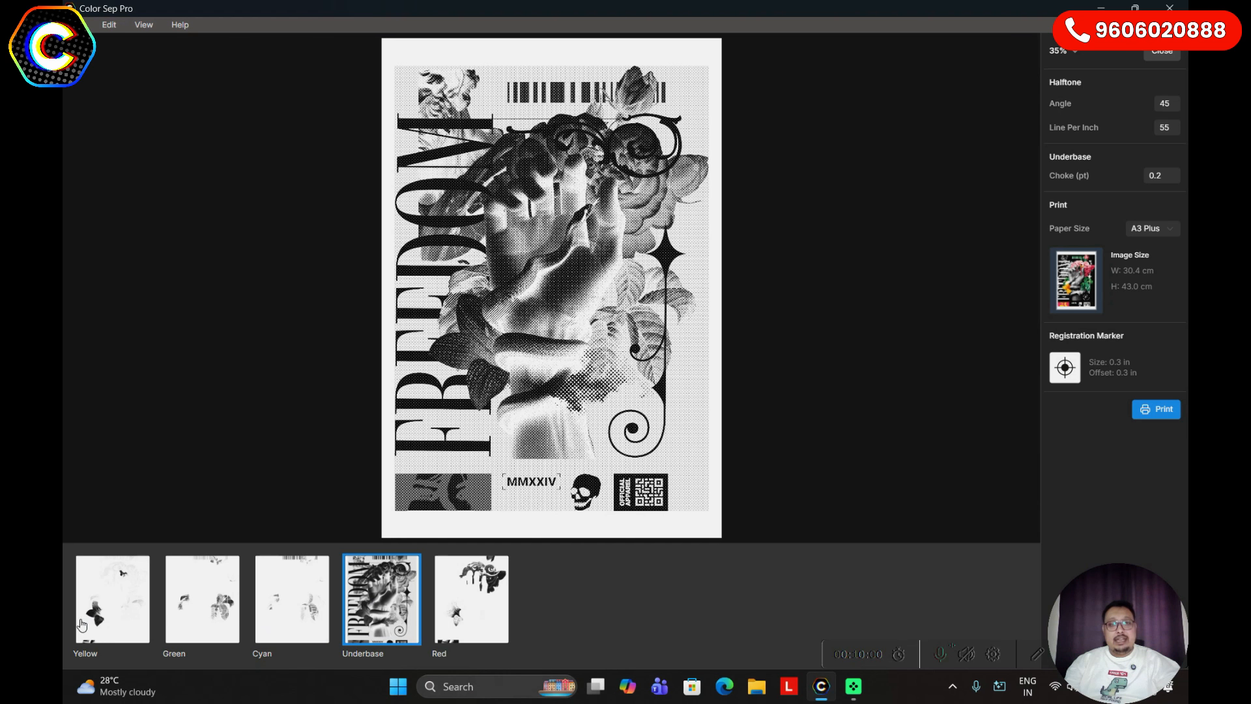
Examine the halftone dots of the Underbase film up close and across the full page
scroll(564, 318, "up", 1)
scroll(564, 318, "up", 3)
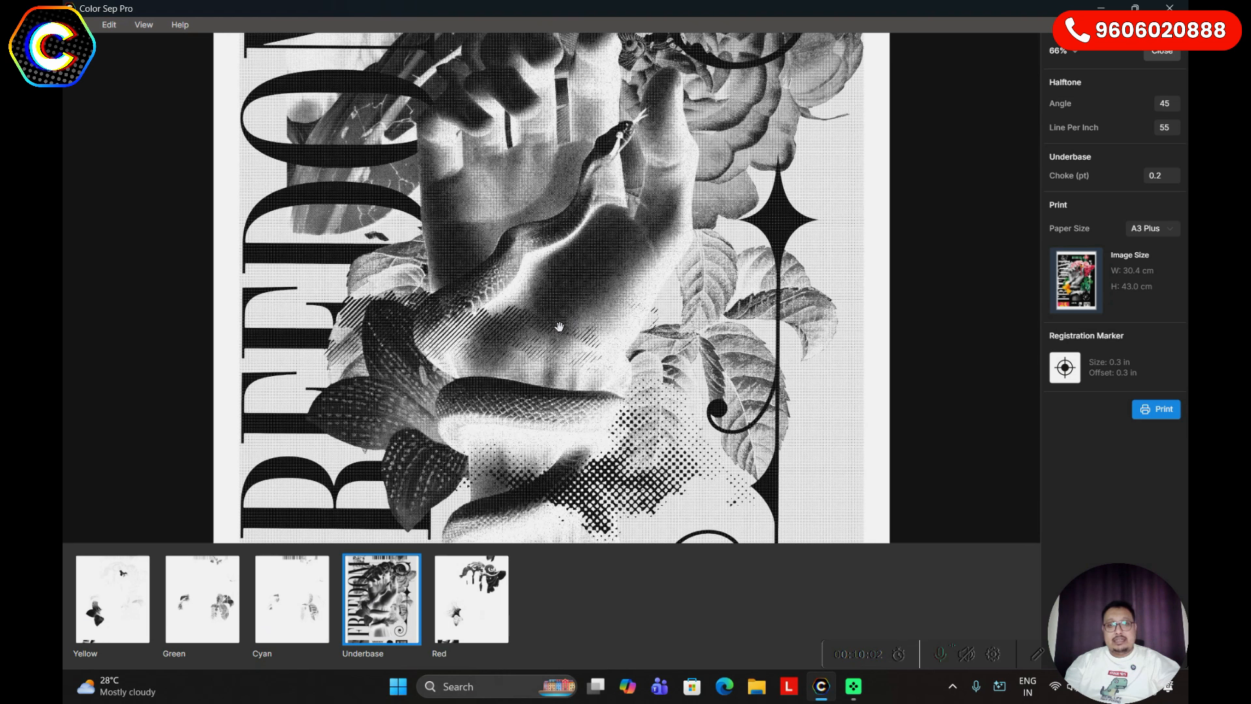
scroll(560, 327, "up", 2)
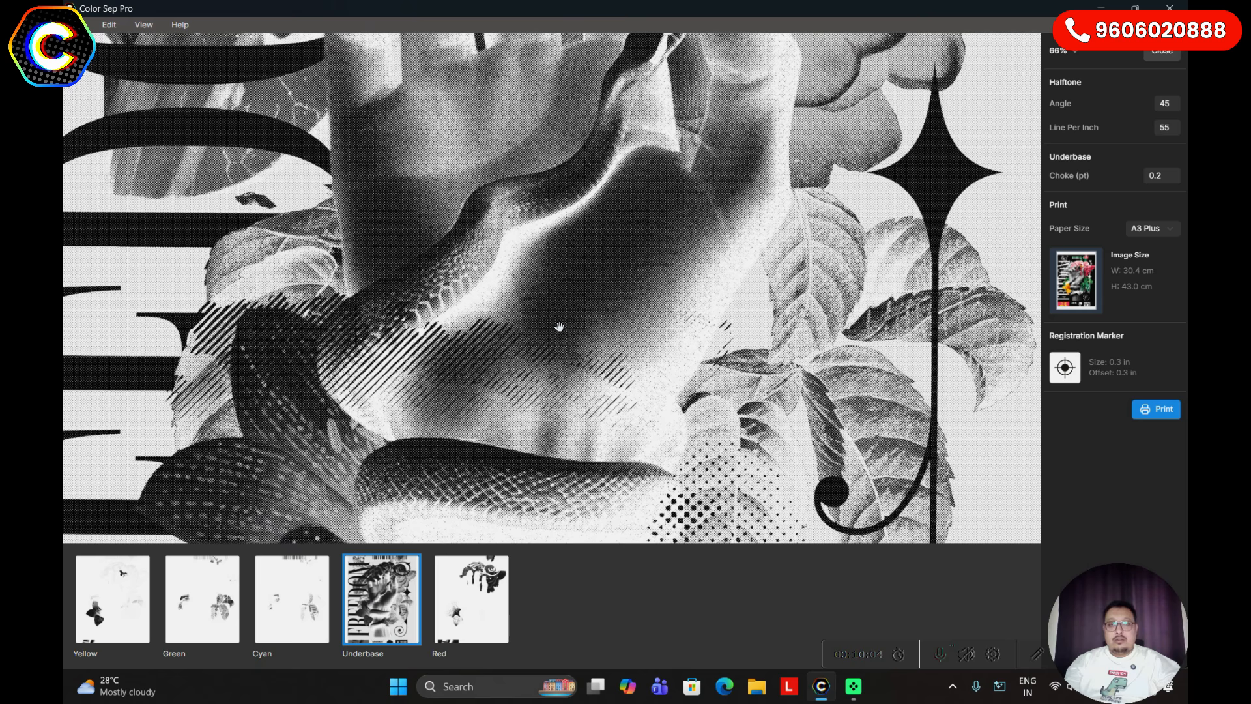
scroll(559, 327, "up", 10)
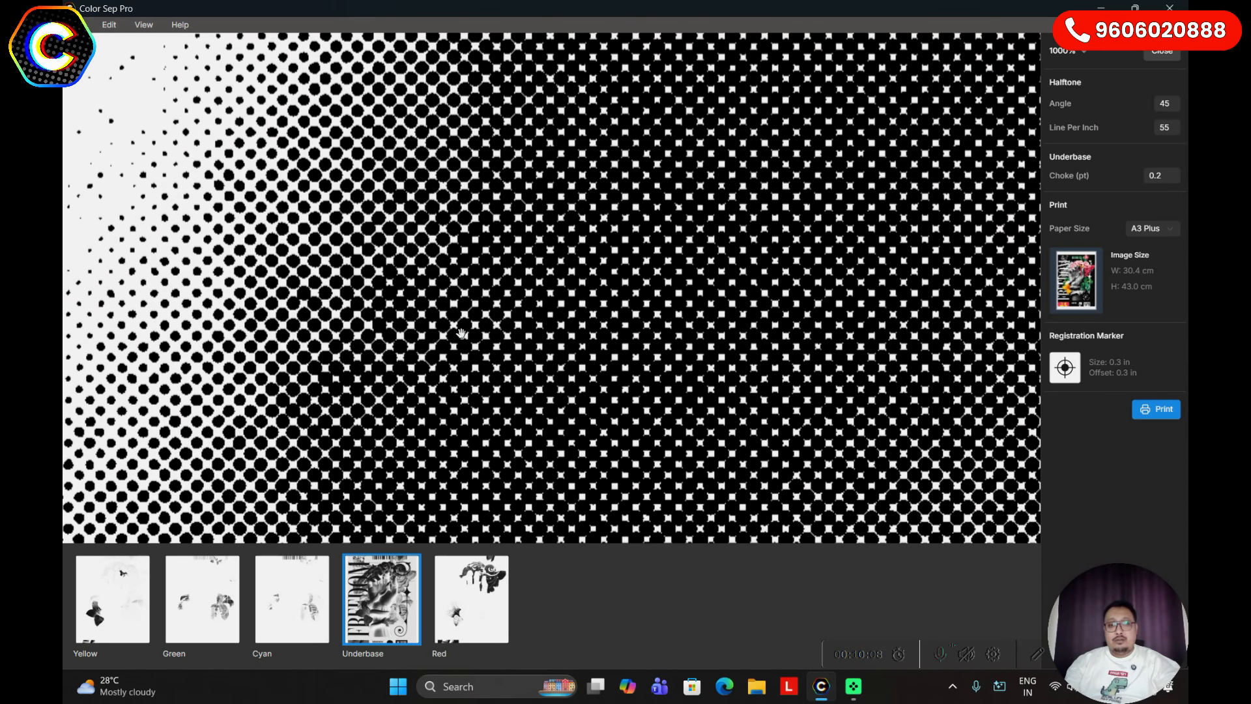
scroll(463, 334, "down", 2)
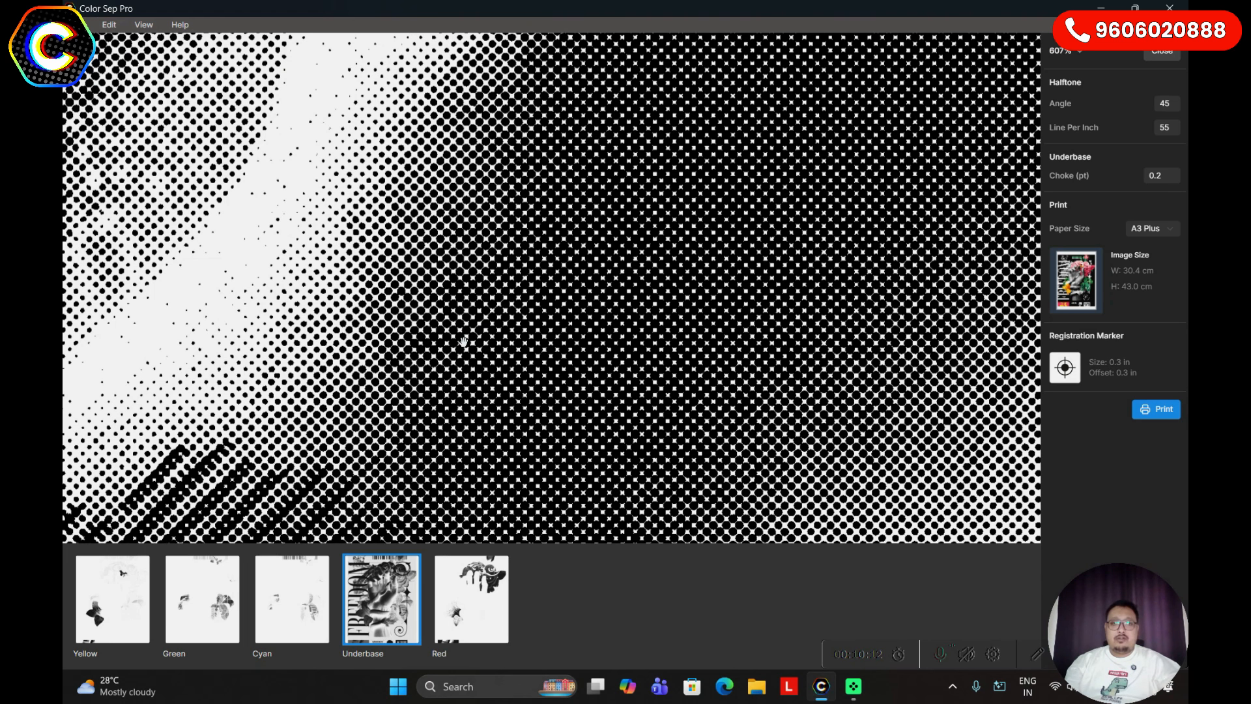
scroll(463, 340, "up", 2)
scroll(371, 324, "down", 5)
scroll(419, 332, "down", 5)
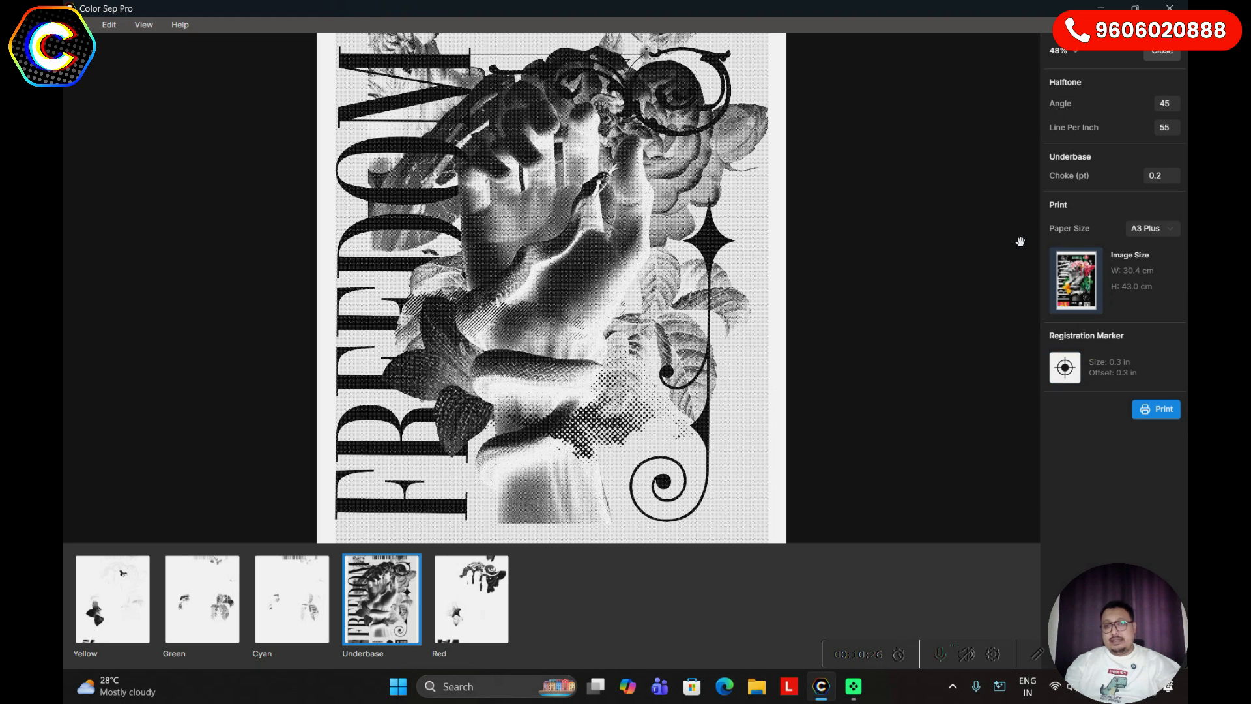
scroll(806, 350, "down", 2)
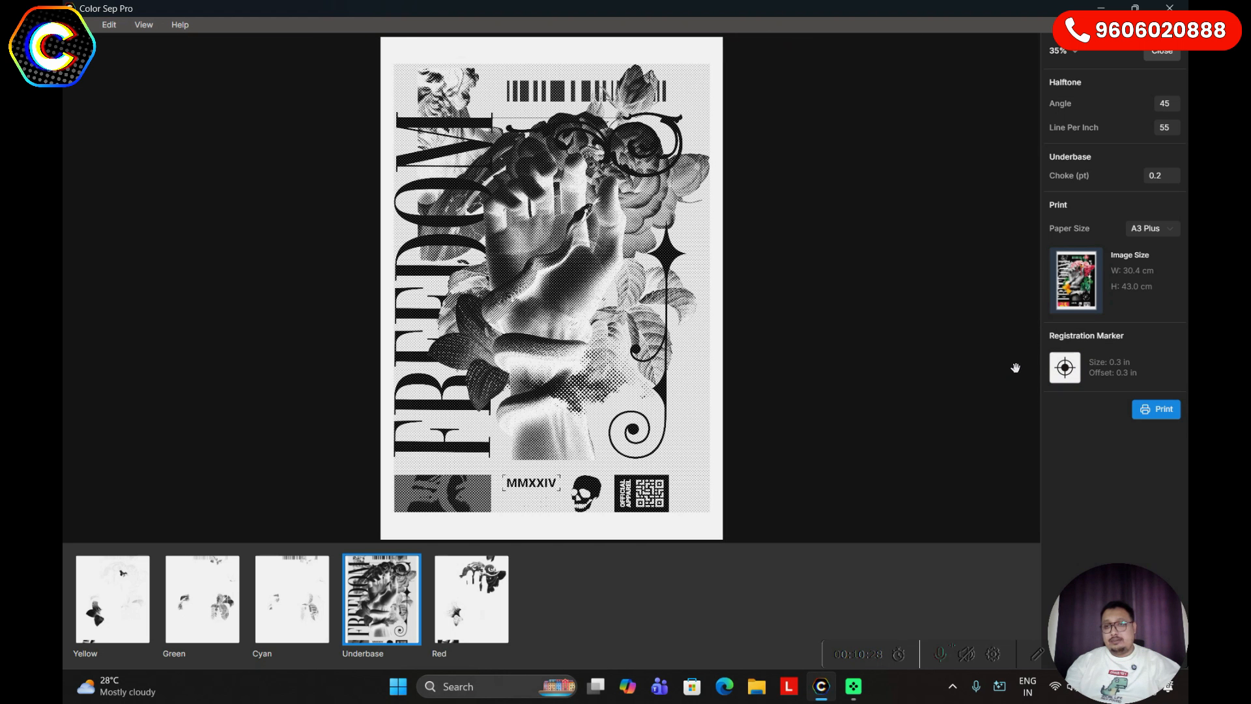
Set the registration markers to a size of 0.45 in with an edge offset of 0.60 in and apply them
left_click(1066, 369)
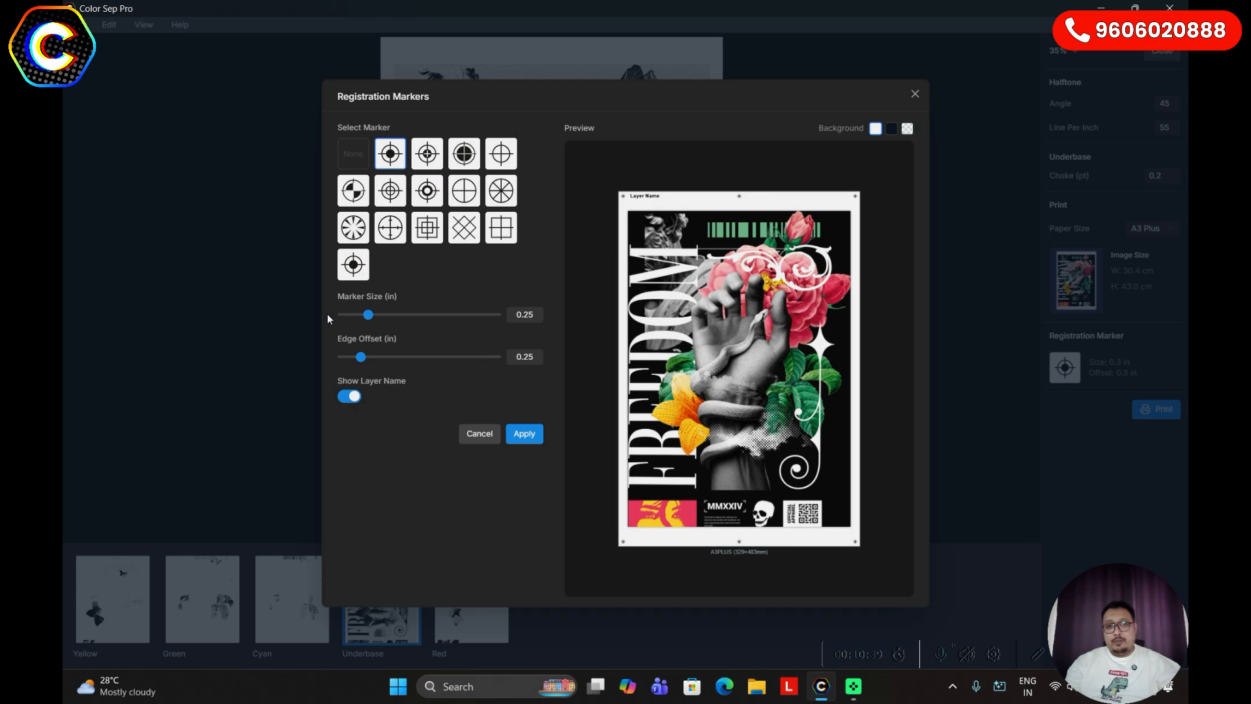
mouse_move(364, 316)
left_mouse_down()
mouse_move(462, 318)
mouse_move(447, 318)
left_mouse_up()
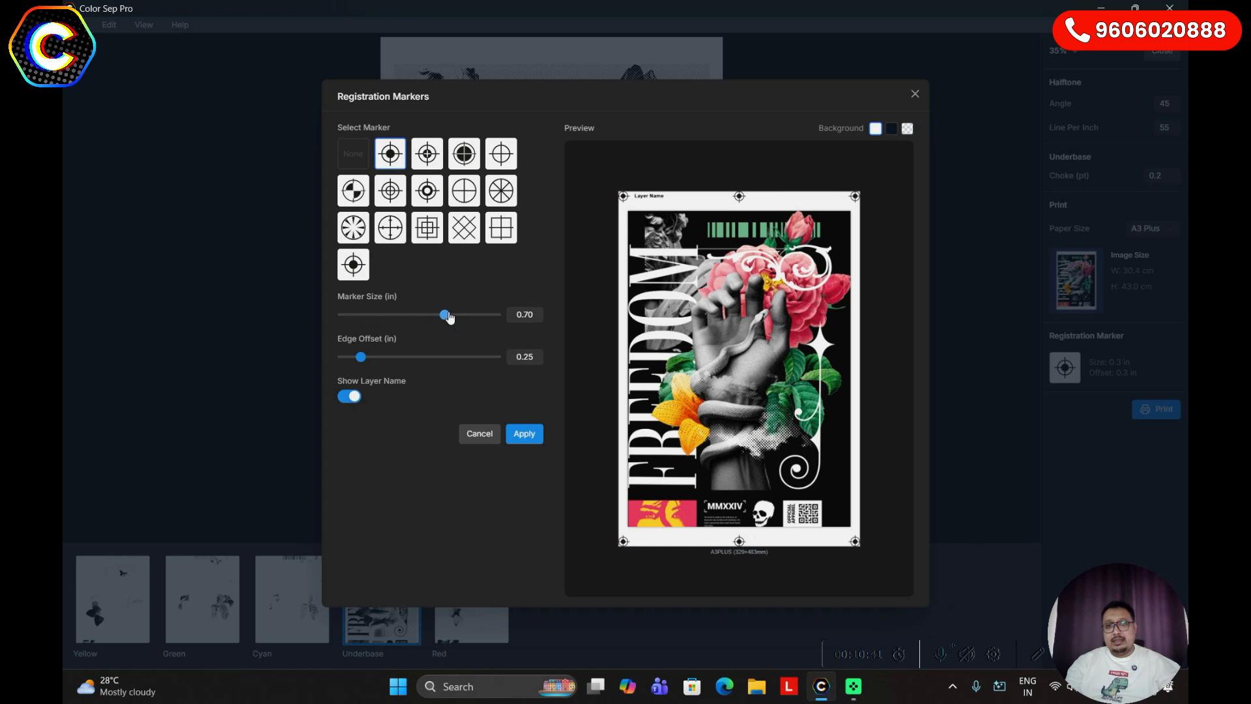
mouse_move(361, 357)
left_mouse_down()
mouse_move(433, 362)
mouse_move(352, 357)
mouse_move(536, 343)
mouse_move(451, 352)
mouse_move(433, 346)
mouse_move(428, 315)
mouse_move(402, 315)
left_mouse_up()
left_click_drag(433, 358, 424, 359)
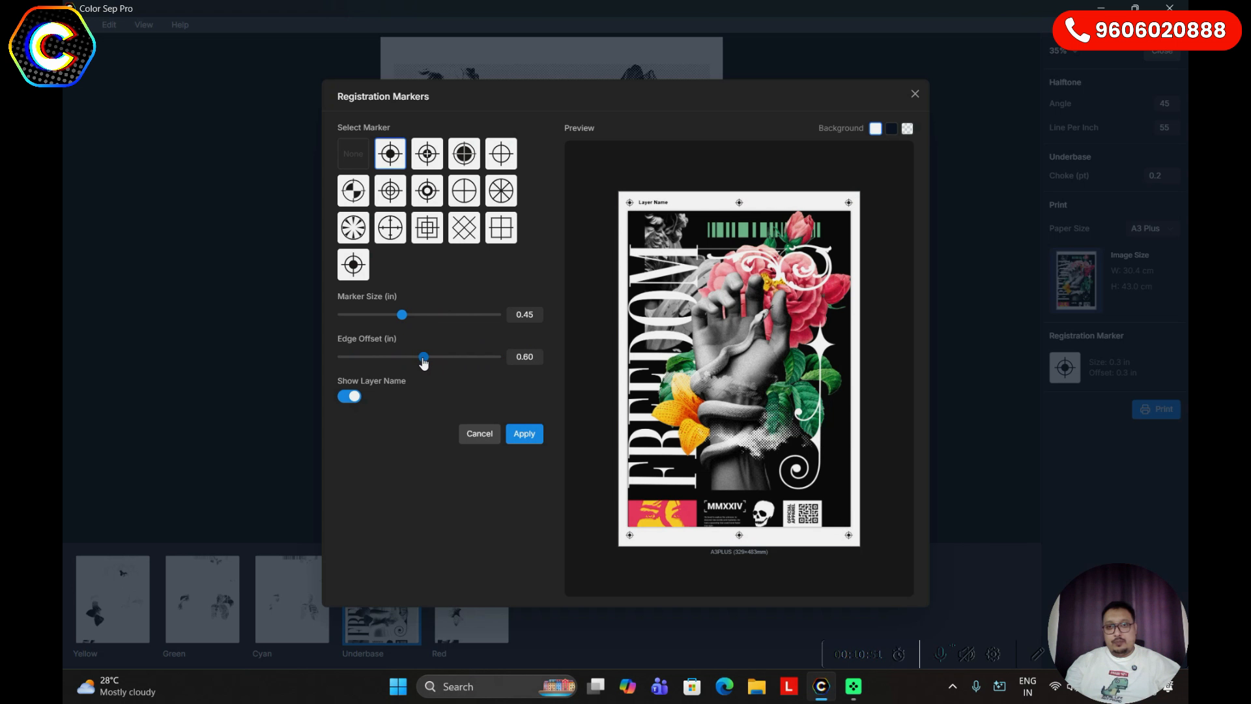
left_click(524, 434)
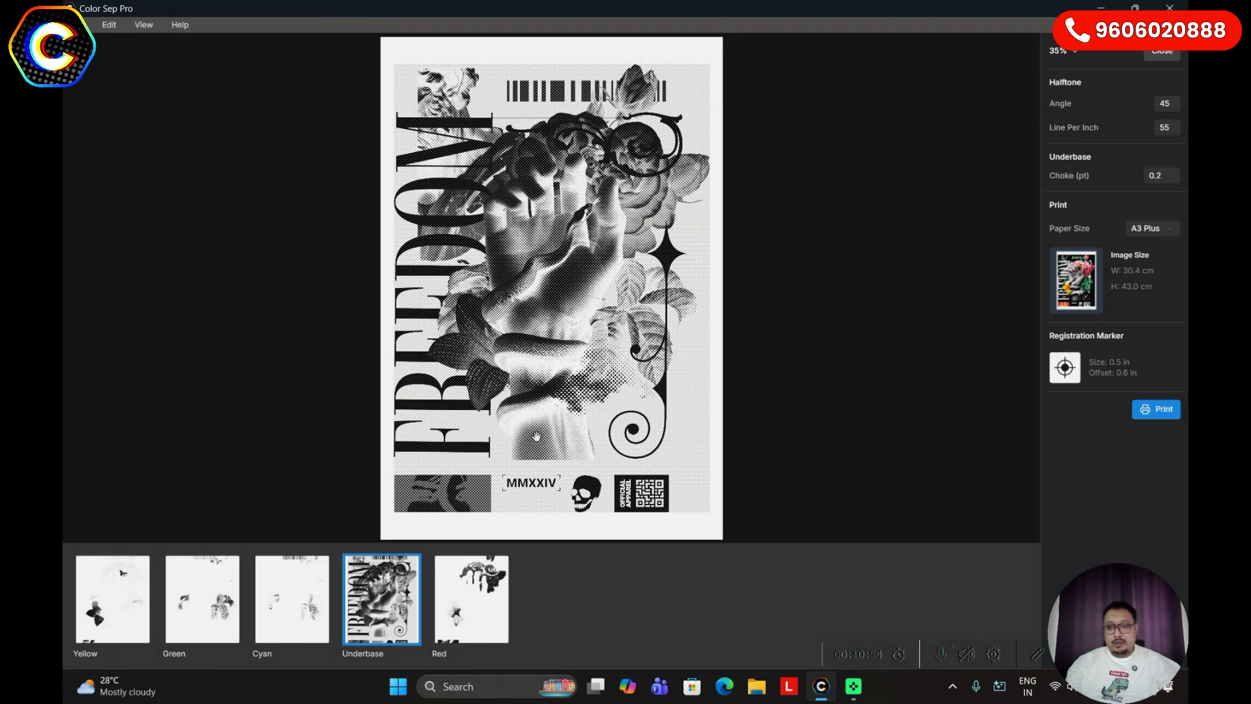
Check the layer name and registration marks in the film print previews of the Underbase and Cyan plates
right_click(504, 284)
left_click(559, 295)
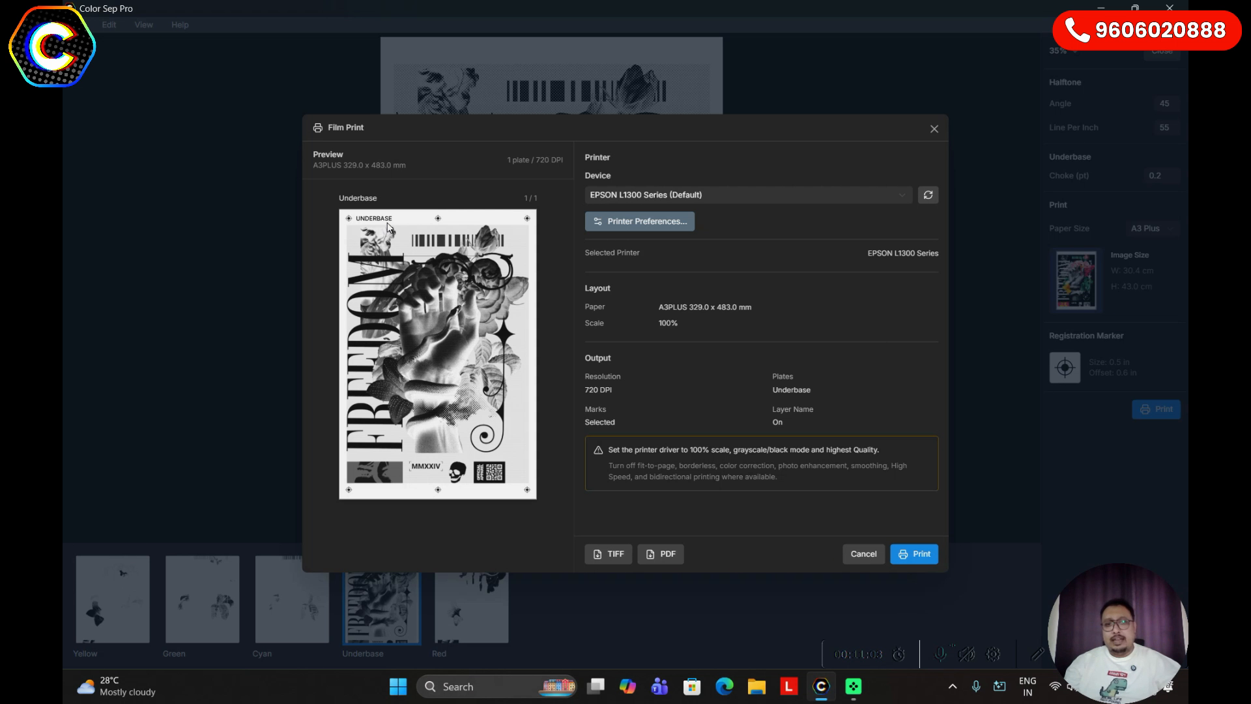
left_click(935, 129)
right_click(260, 613)
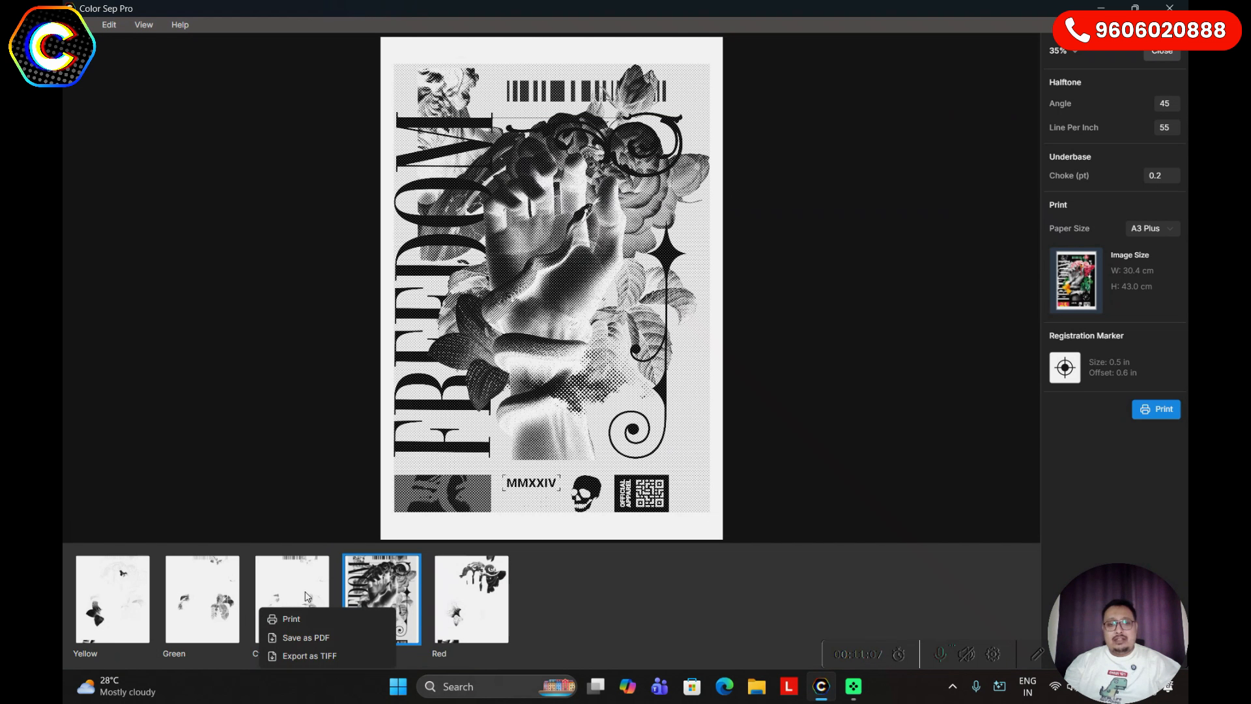
left_click(280, 619)
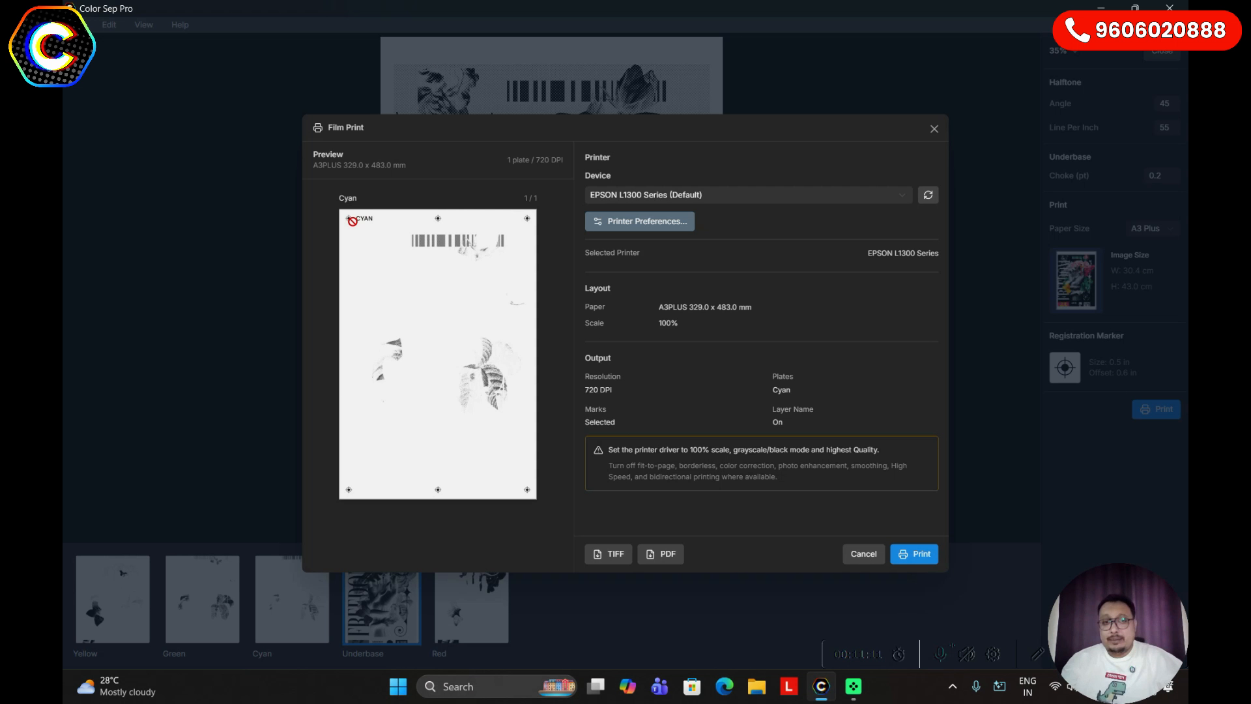
left_click(935, 129)
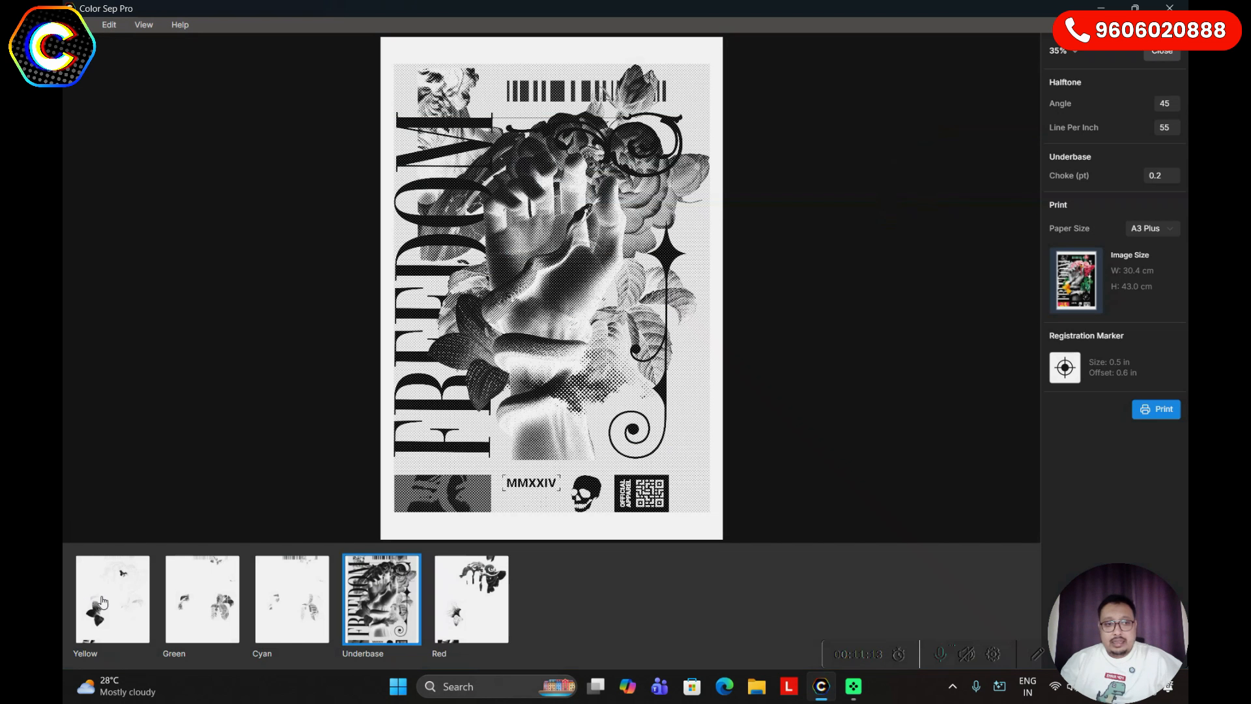
Open the Red film and check its layer name and registration marks in the film print preview
right_click(465, 585)
left_click(450, 606)
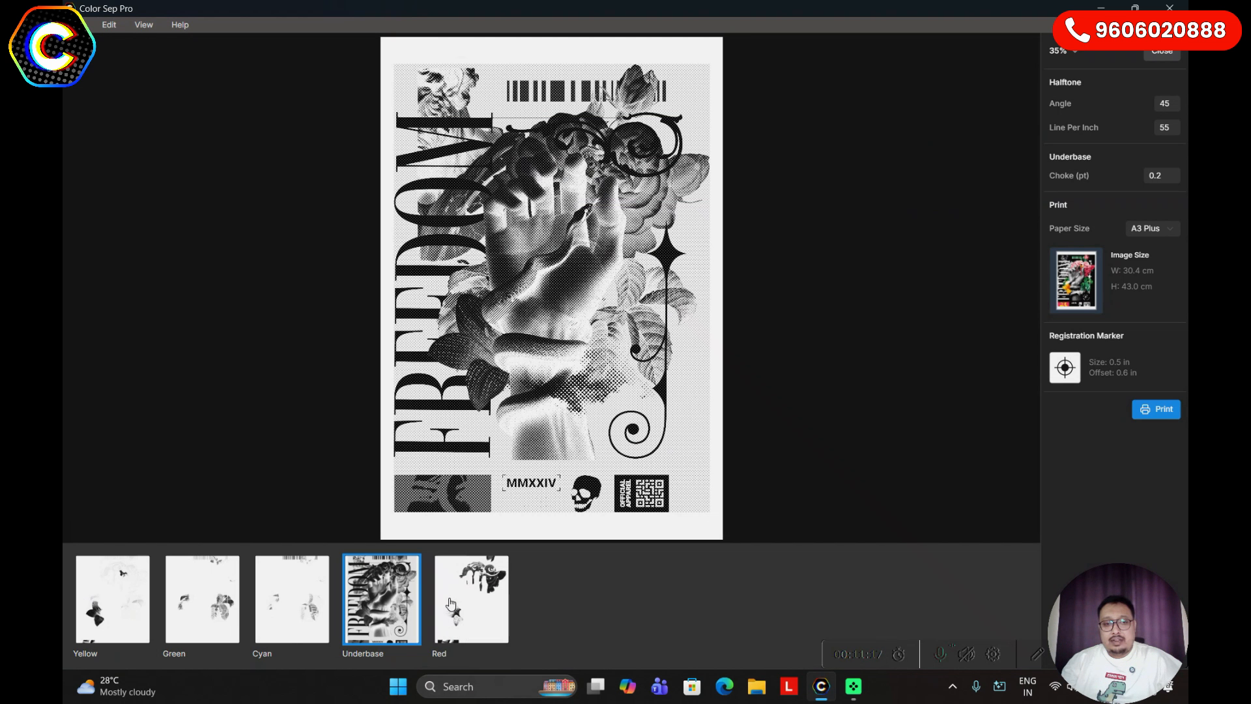
left_click(488, 580)
right_click(500, 275)
left_click(522, 291)
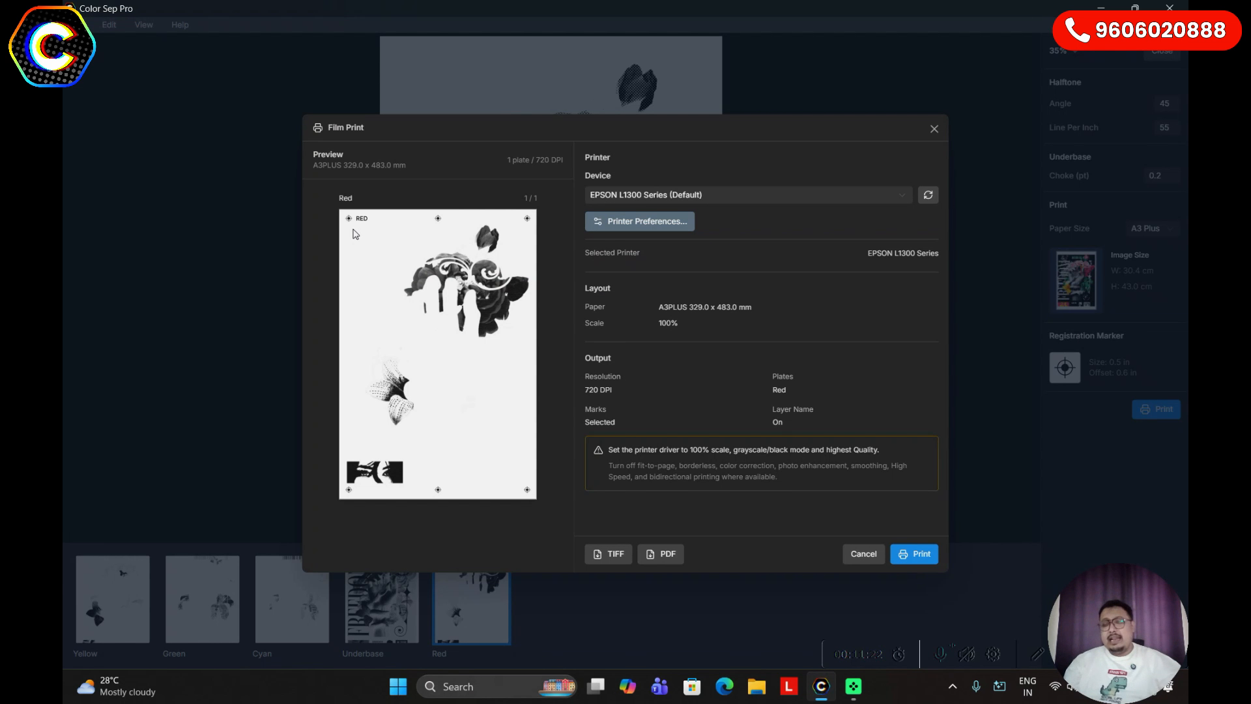
left_click(935, 130)
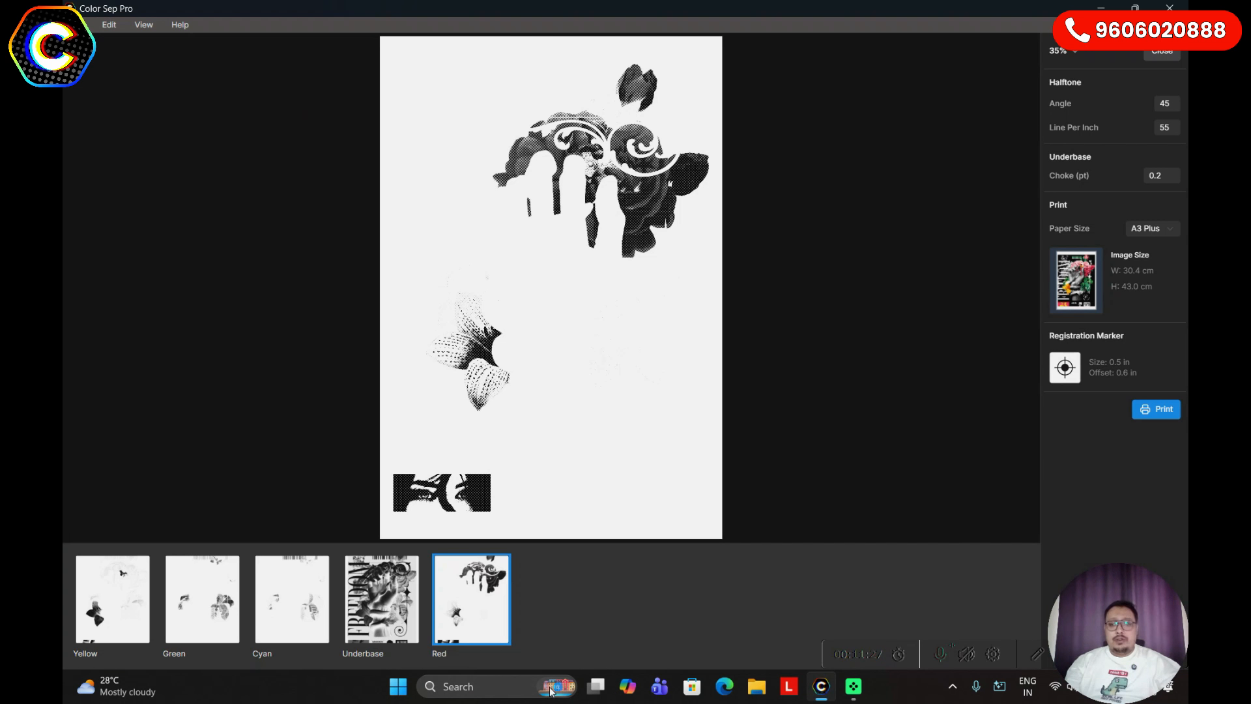
Return to the Underbase film and review the combined print preview of all plates without printing
left_click(406, 608)
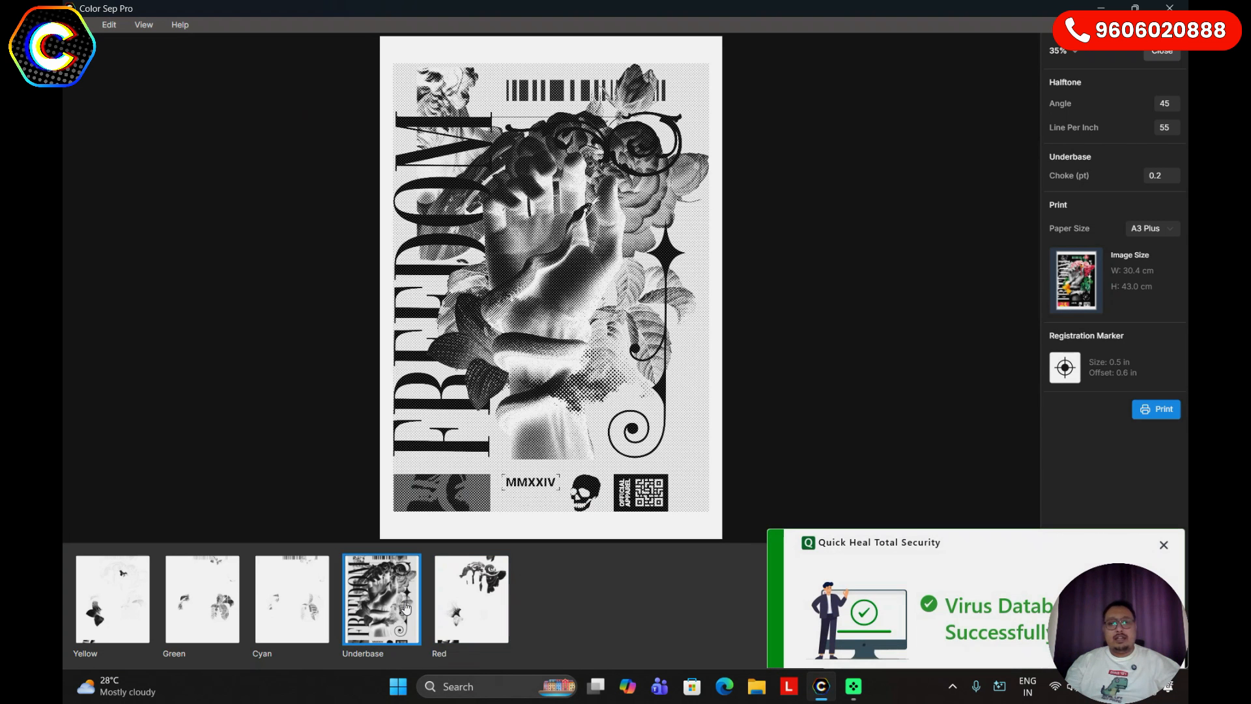
left_click(1158, 551)
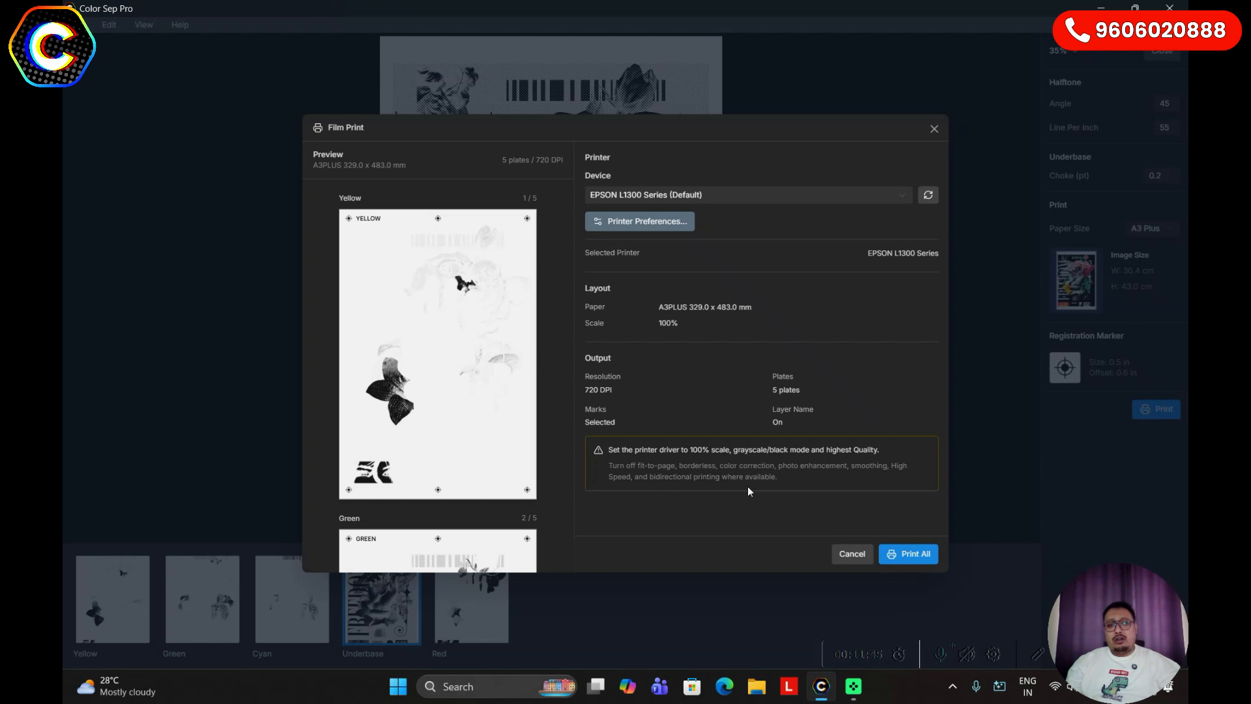
scroll(564, 357, "down", 3)
scroll(430, 352, "down", 5)
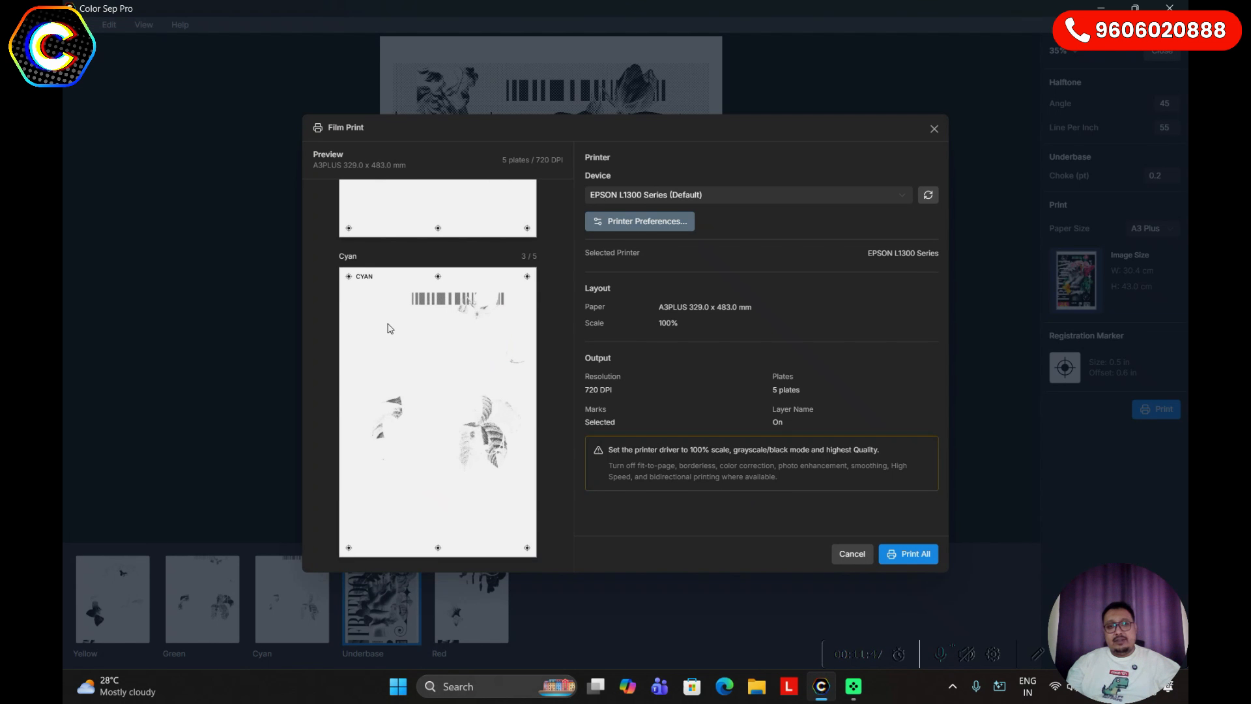
scroll(391, 400, "down", 5)
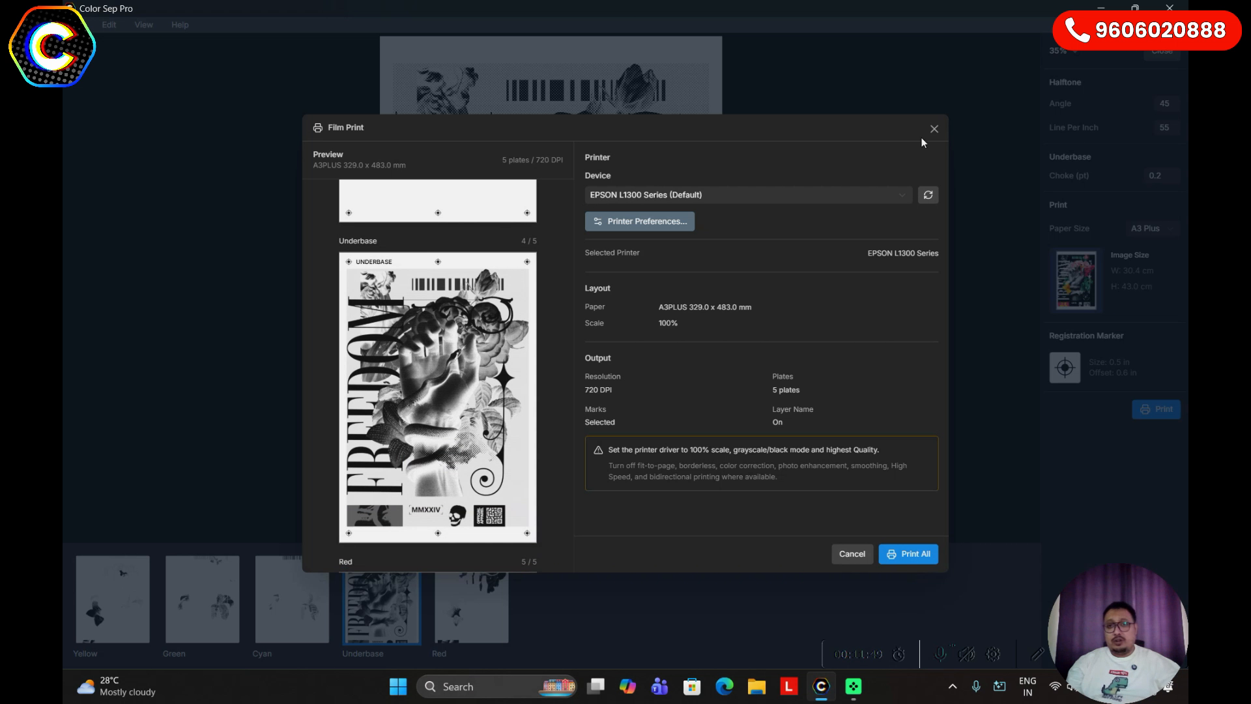
left_click(934, 129)
Check the Print, Save as PDF and Export as TIFF options available for the Underbase film
right_click(556, 153)
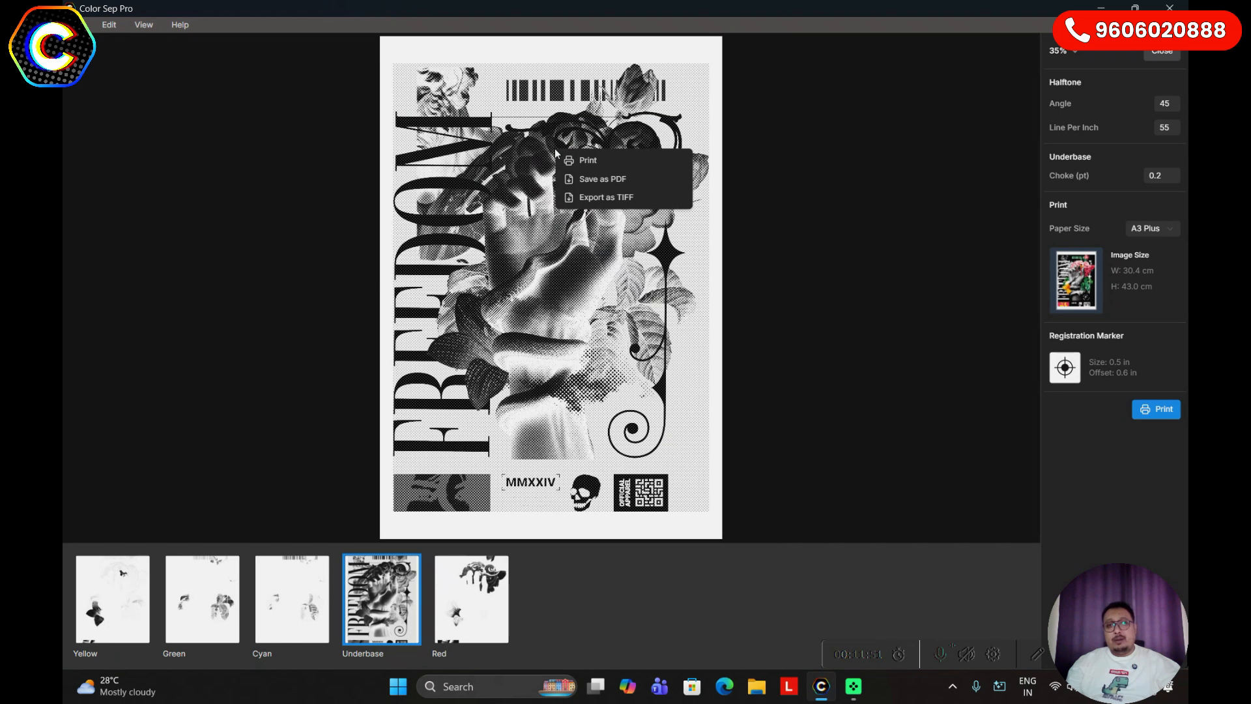
right_click(780, 164)
right_click(594, 181)
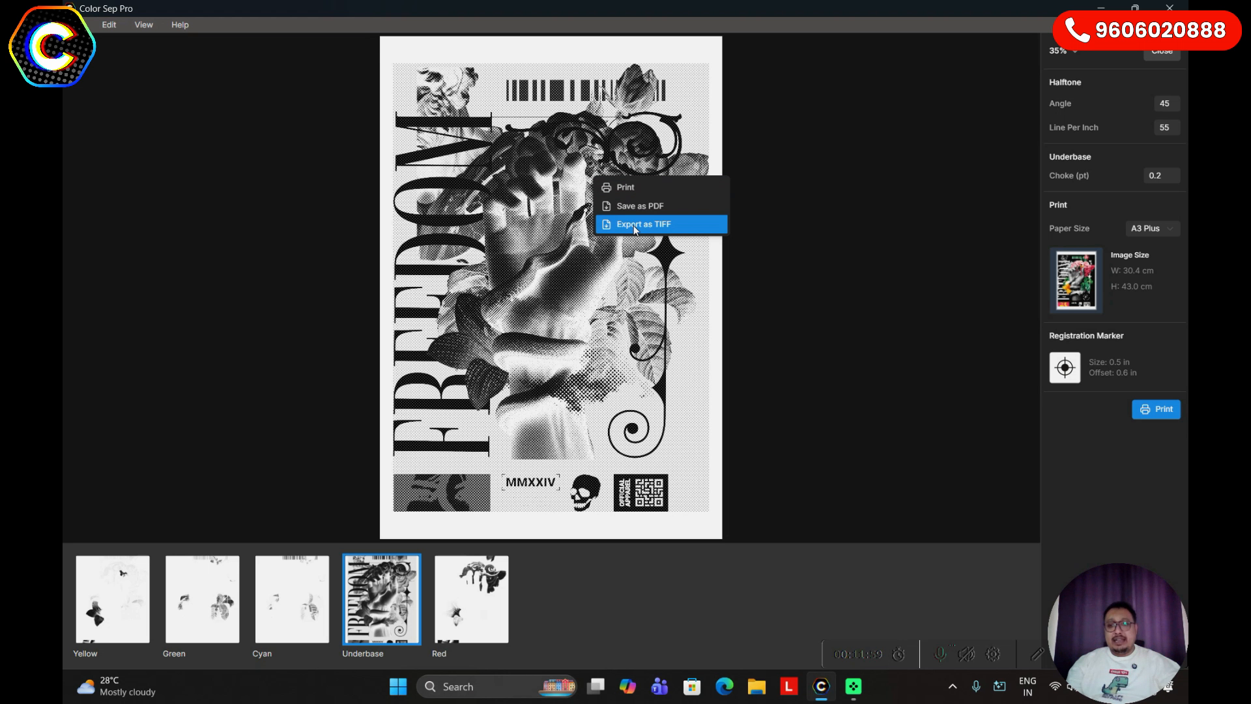
left_click(808, 381)
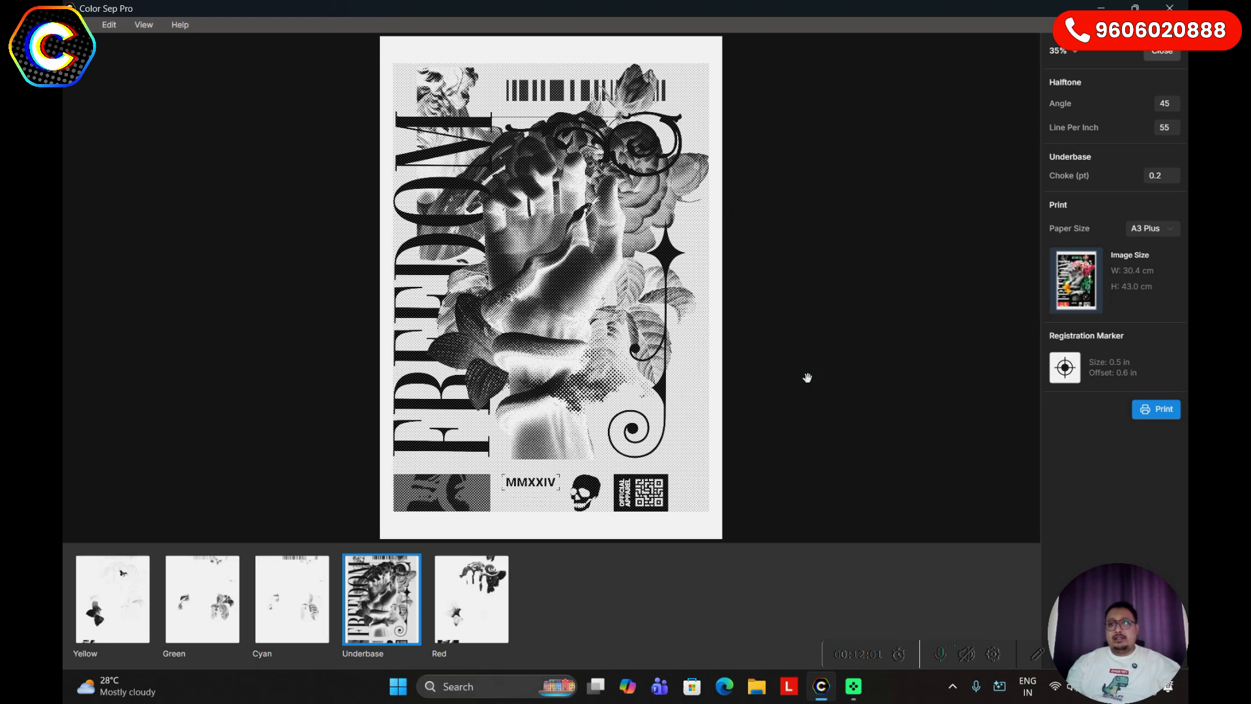